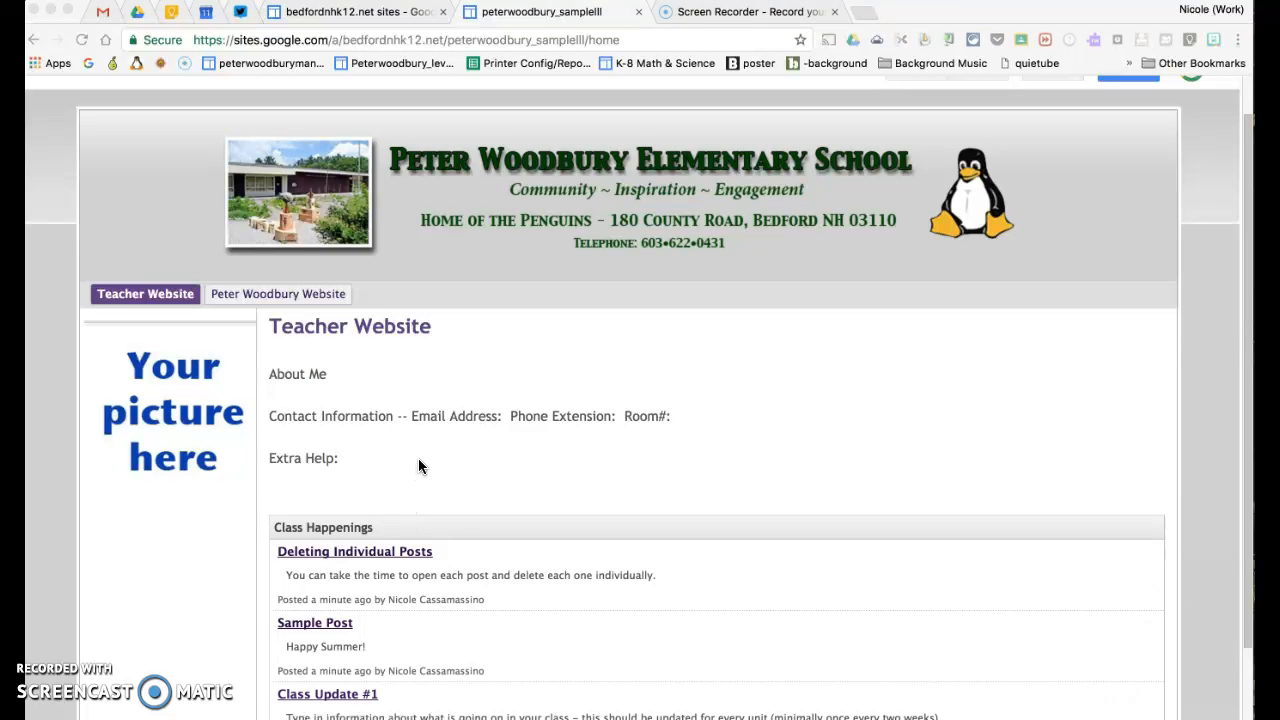
Open the Class Happenings page under Teacher Website and review its existing posts.
scroll(453, 395, down, 2)
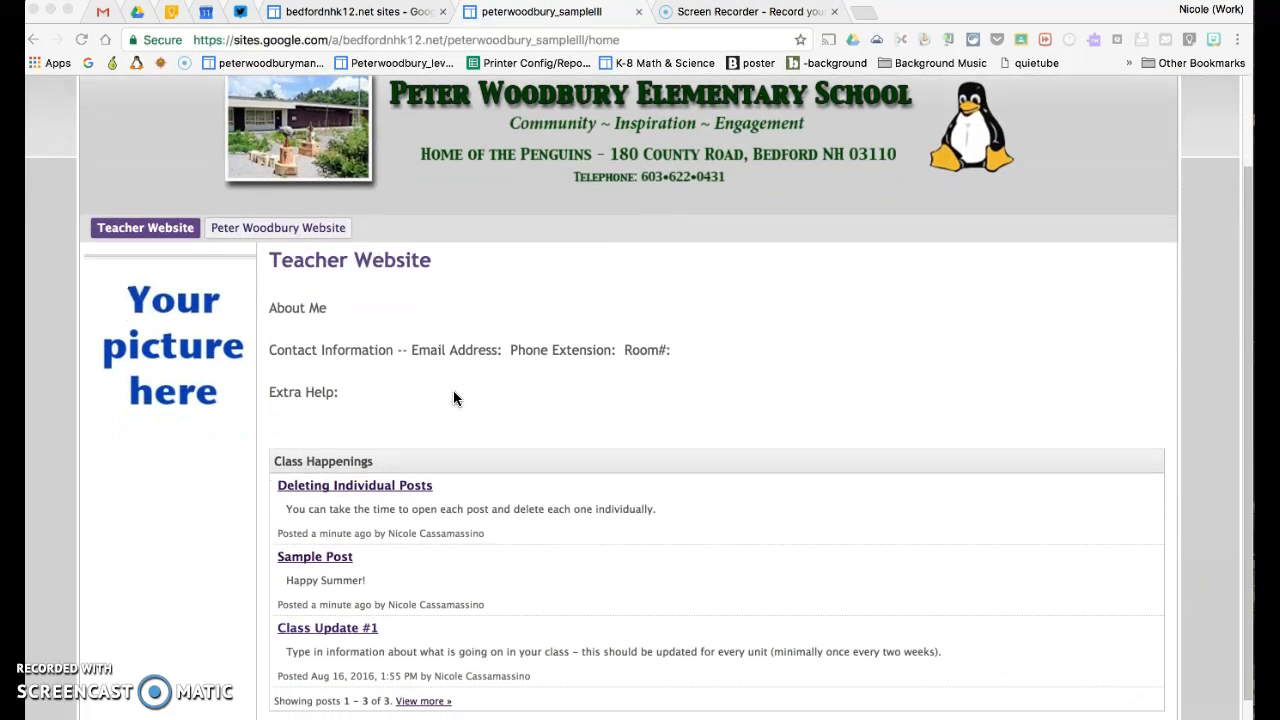
scroll(453, 398, down, 1)
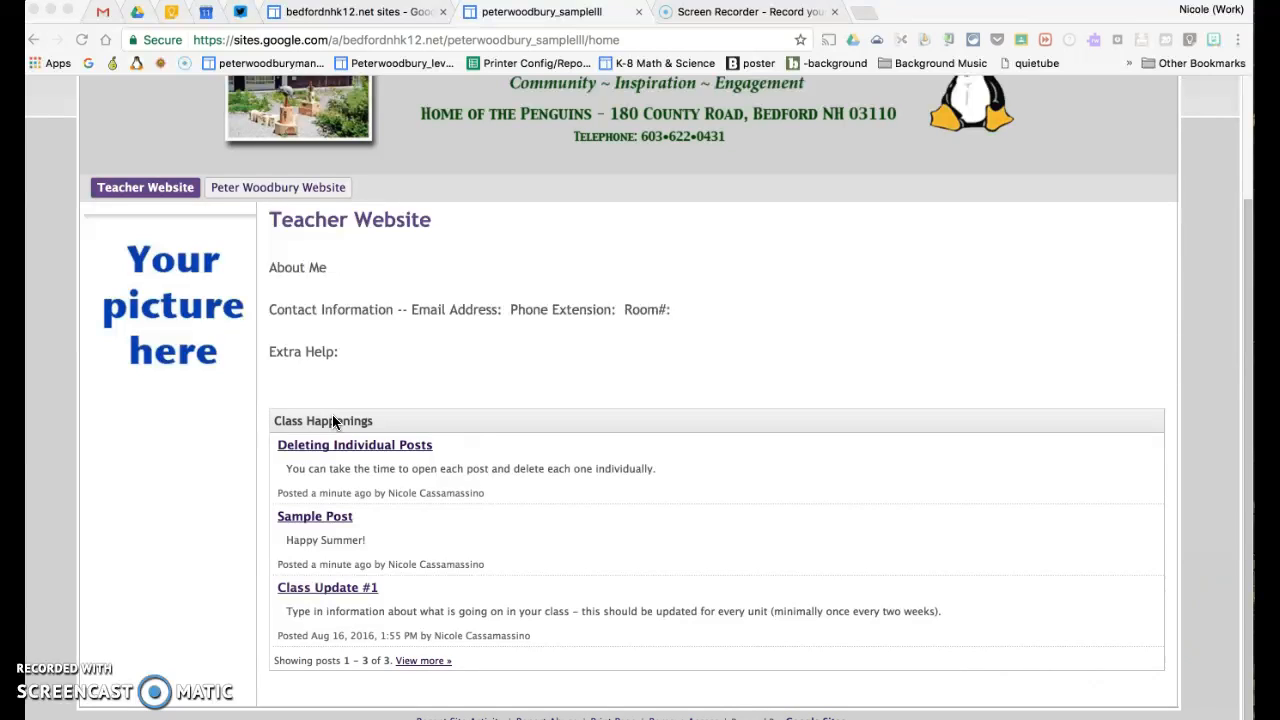
click(170, 190)
mouse_move(158, 205)
click(143, 260)
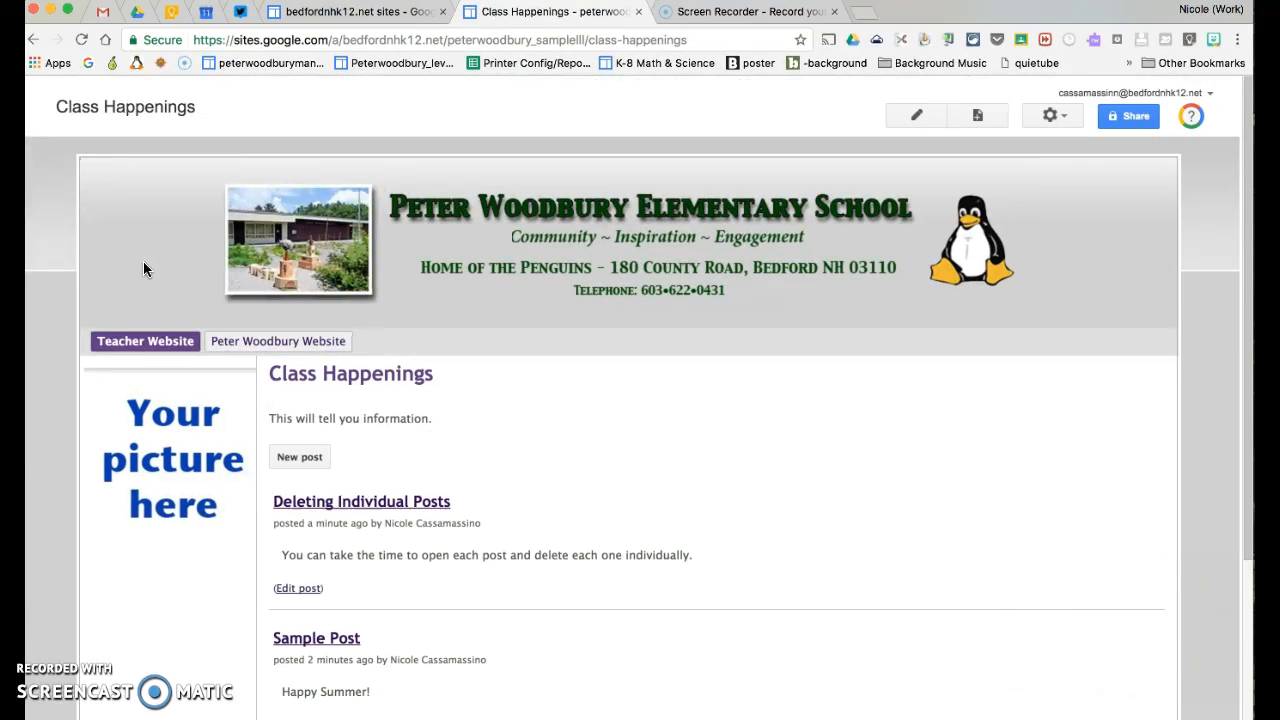
scroll(622, 428, down, 3)
scroll(622, 432, down, 1)
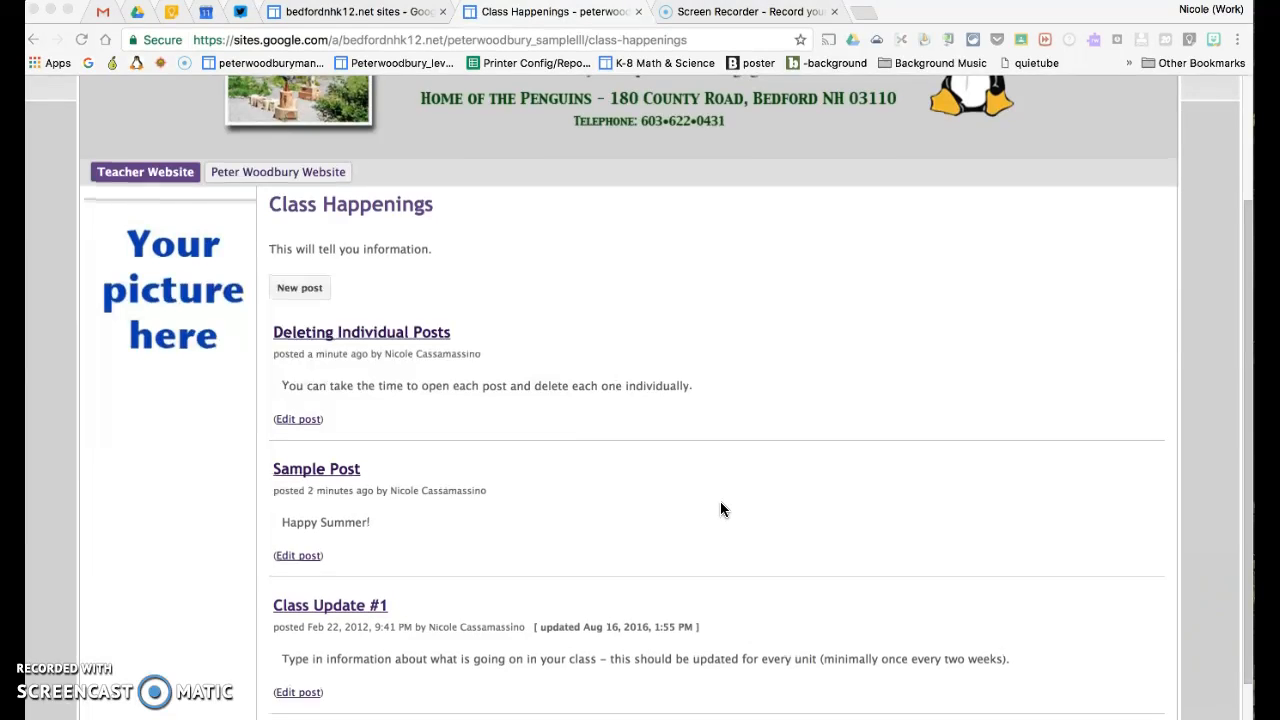
scroll(720, 505, up, 1)
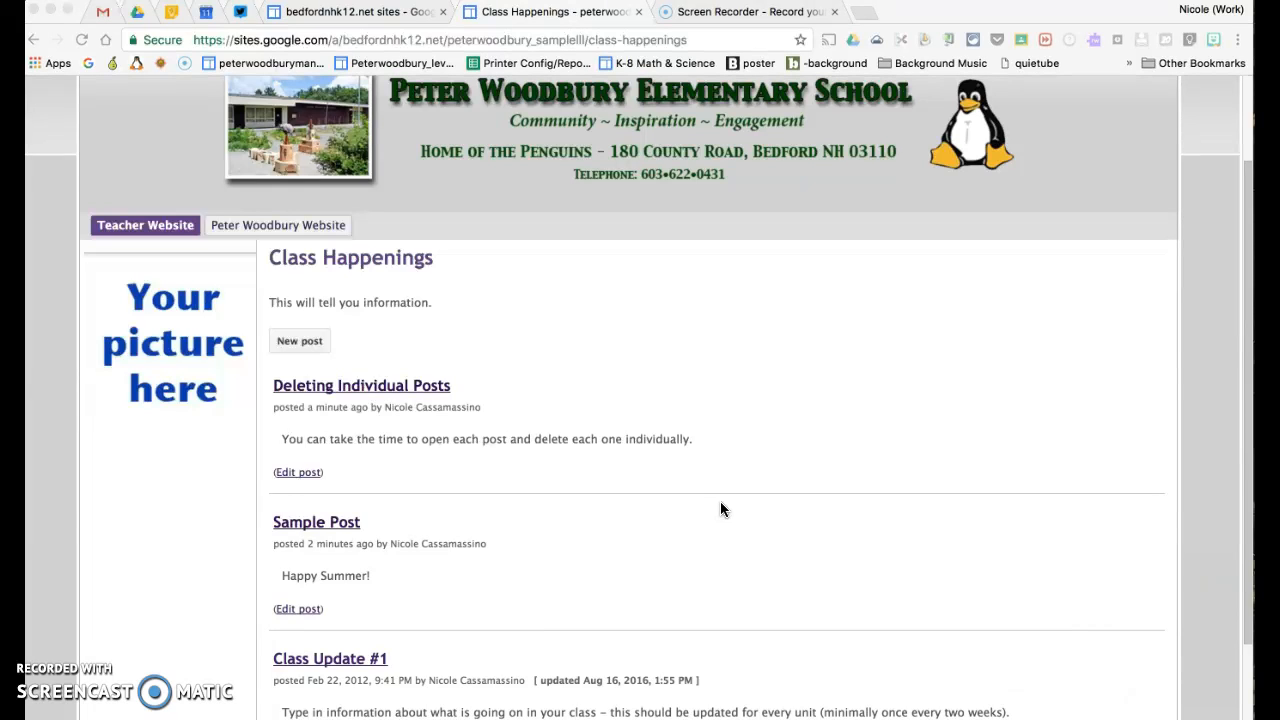
scroll(720, 505, up, 2)
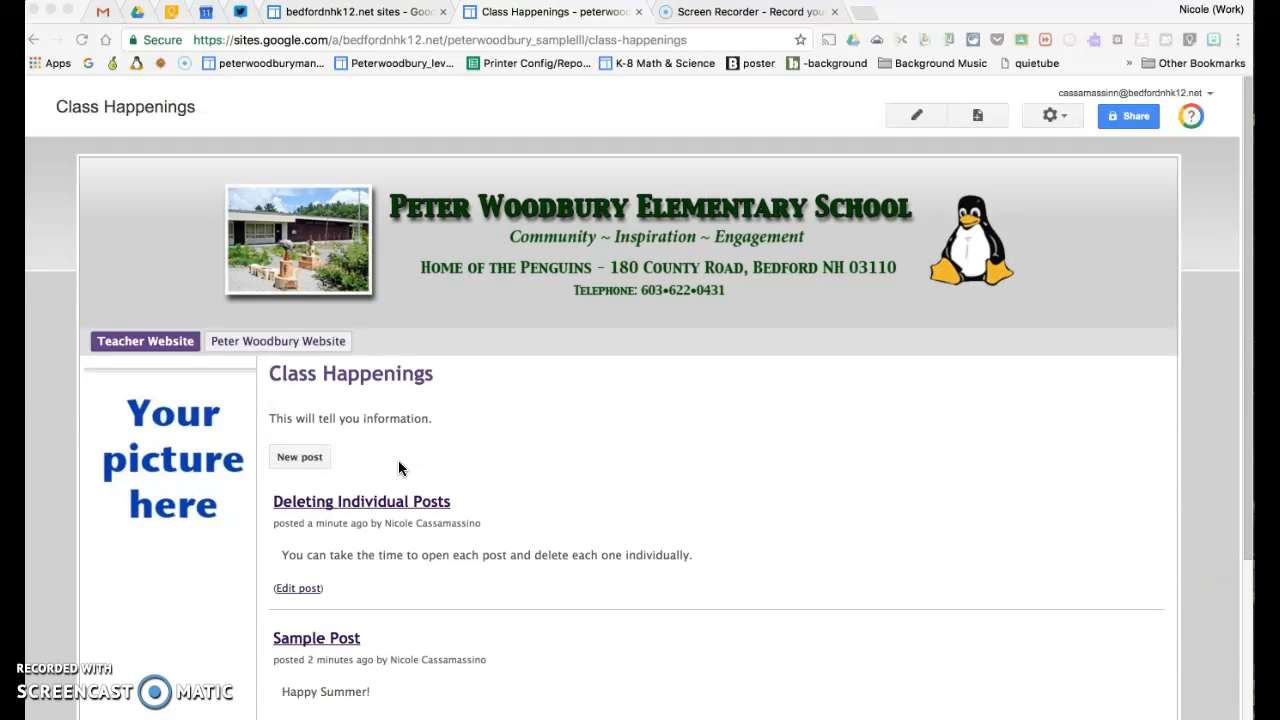
Open the "Deleting Individual Posts" announcement and delete it from Class Happenings.
click(340, 501)
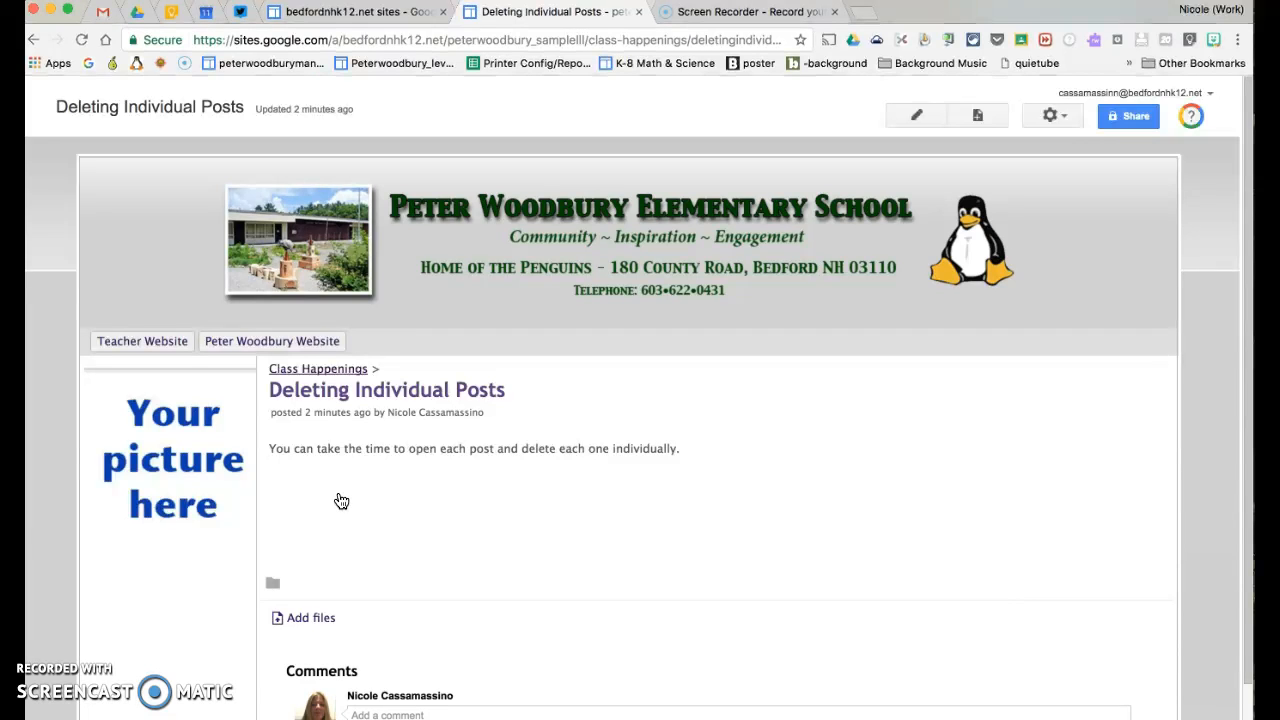
click(1052, 117)
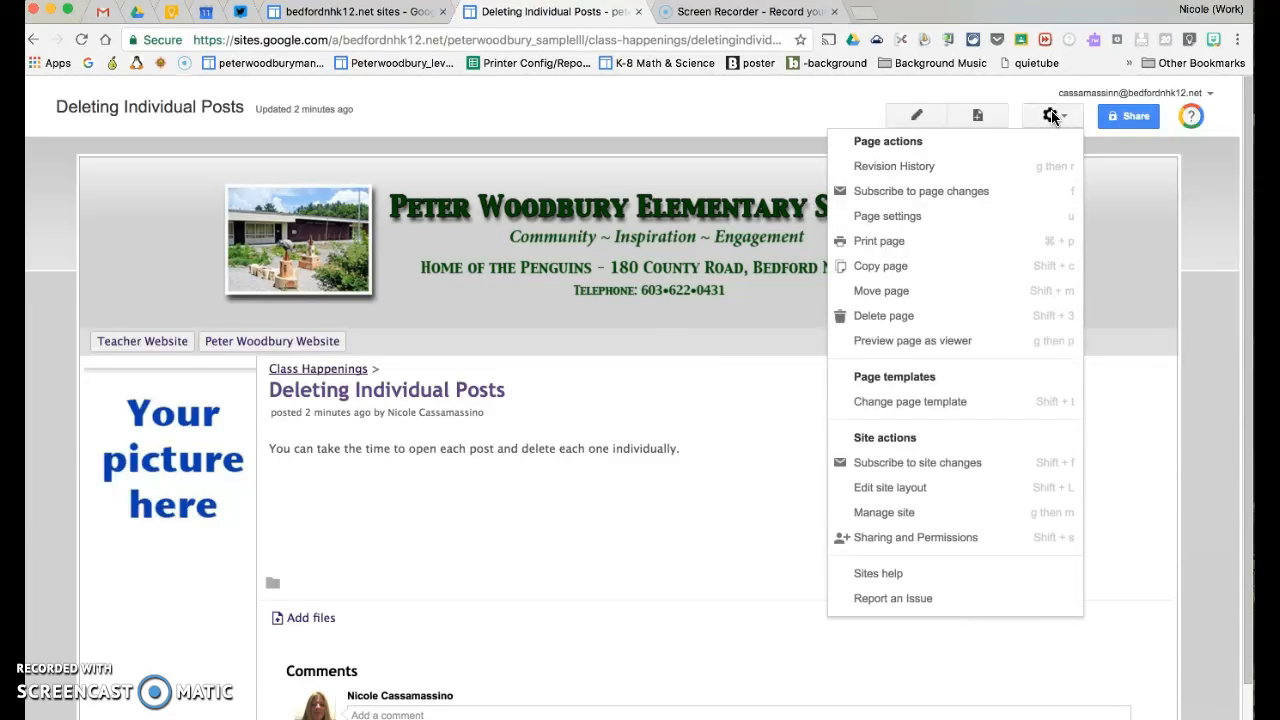
click(996, 321)
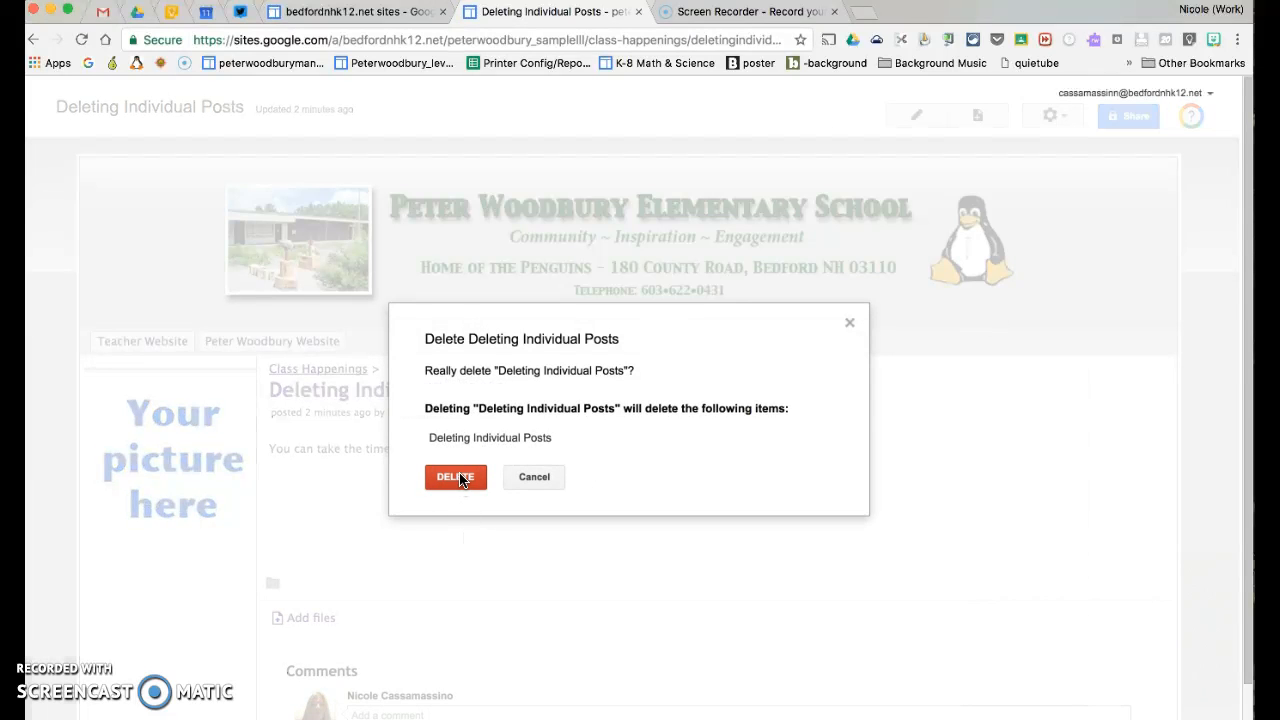
click(460, 477)
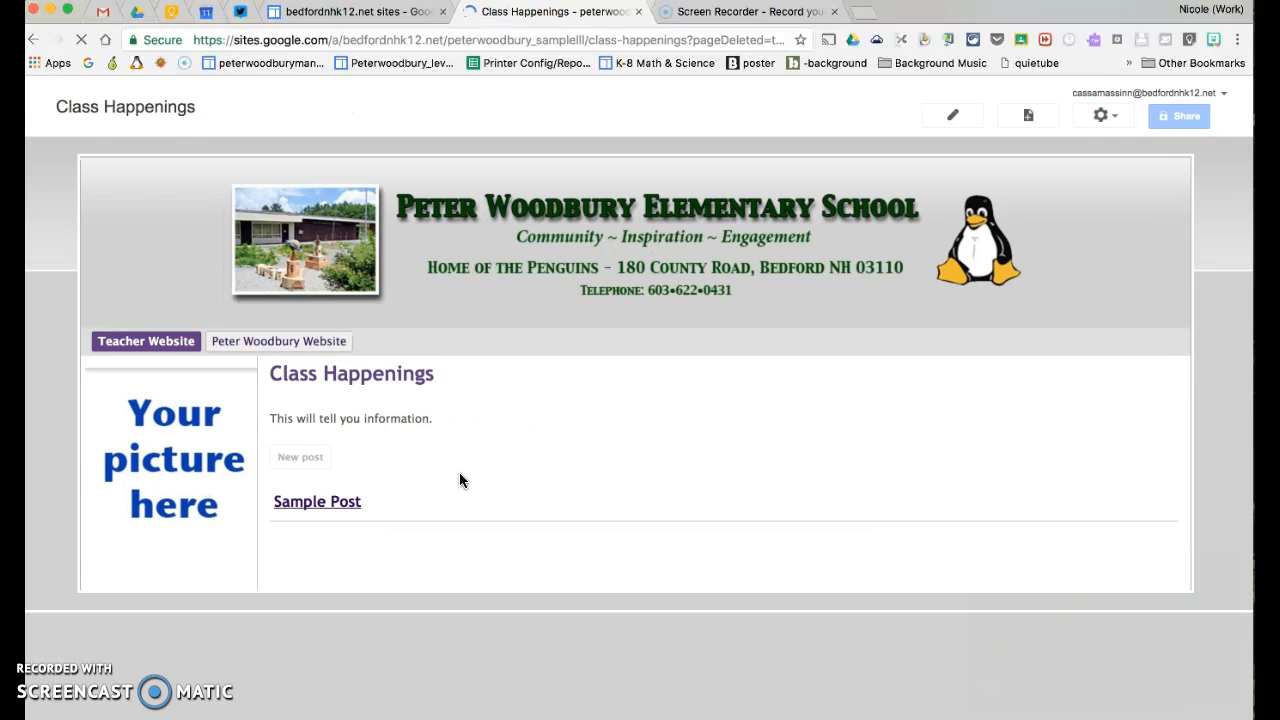
Look over the posts left on Class Happenings, then check the post list on the Teacher Website home page.
scroll(459, 481, down, 1)
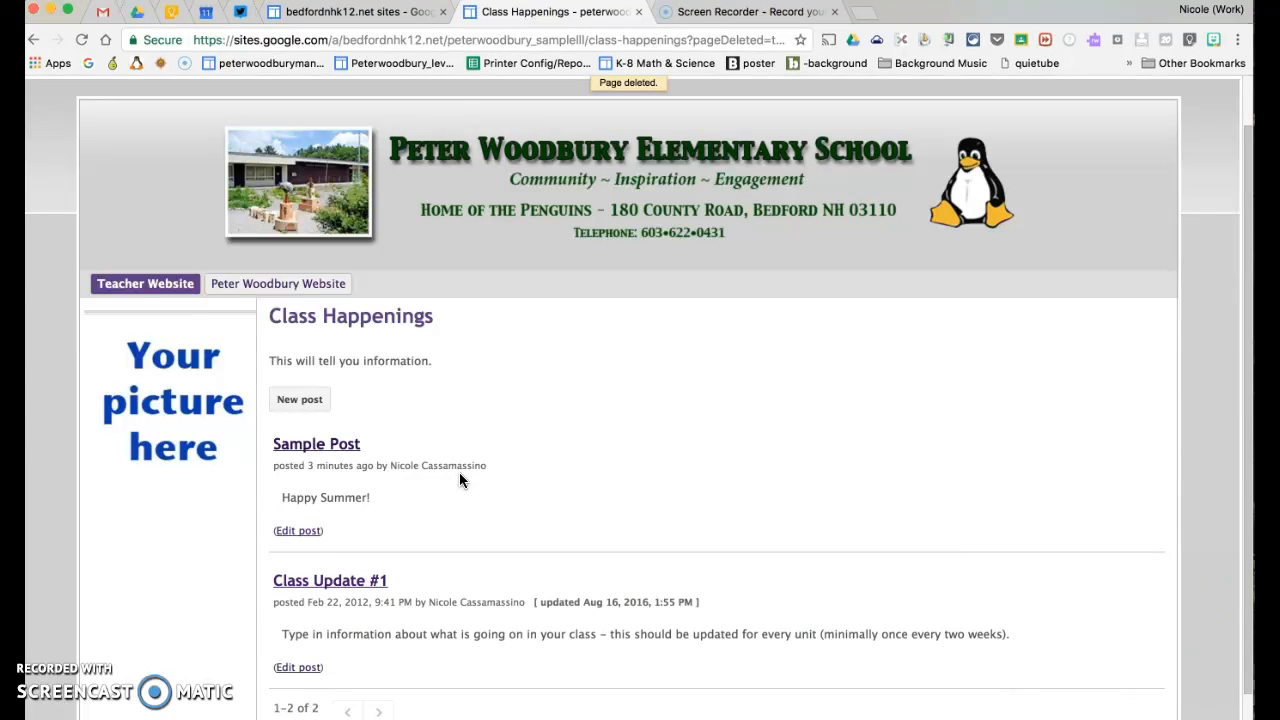
scroll(460, 478, down, 1)
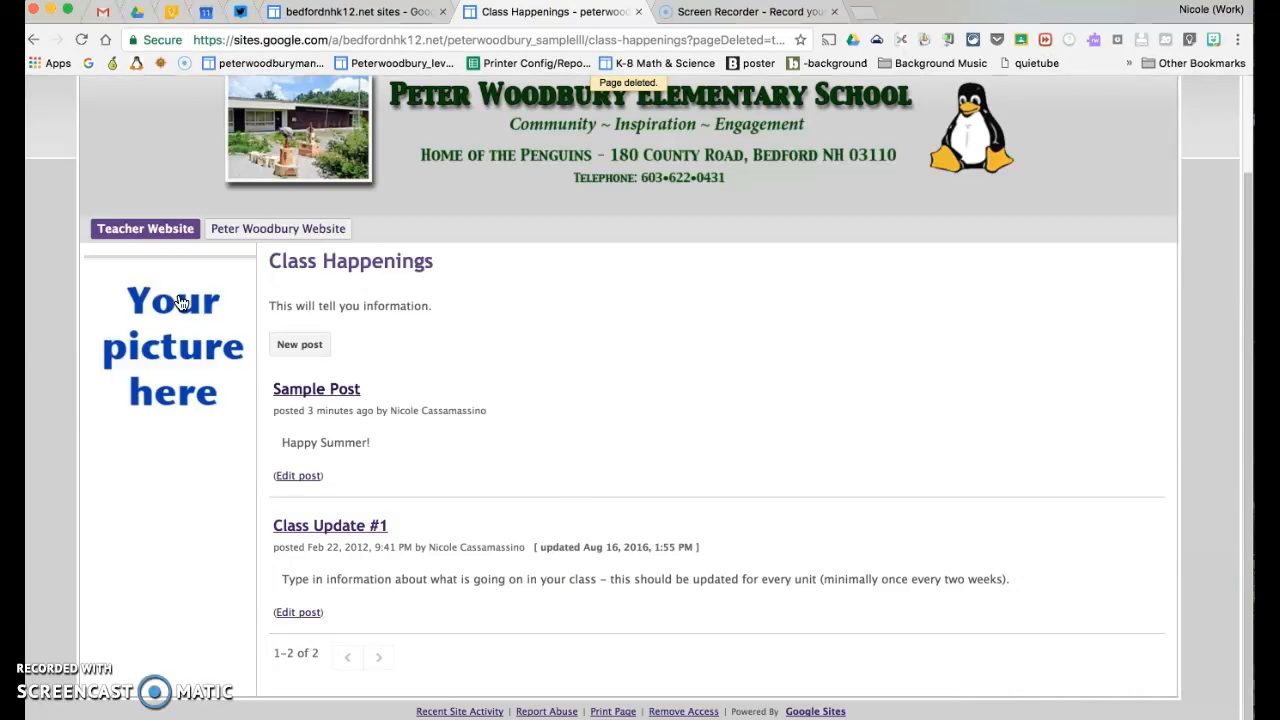
click(133, 233)
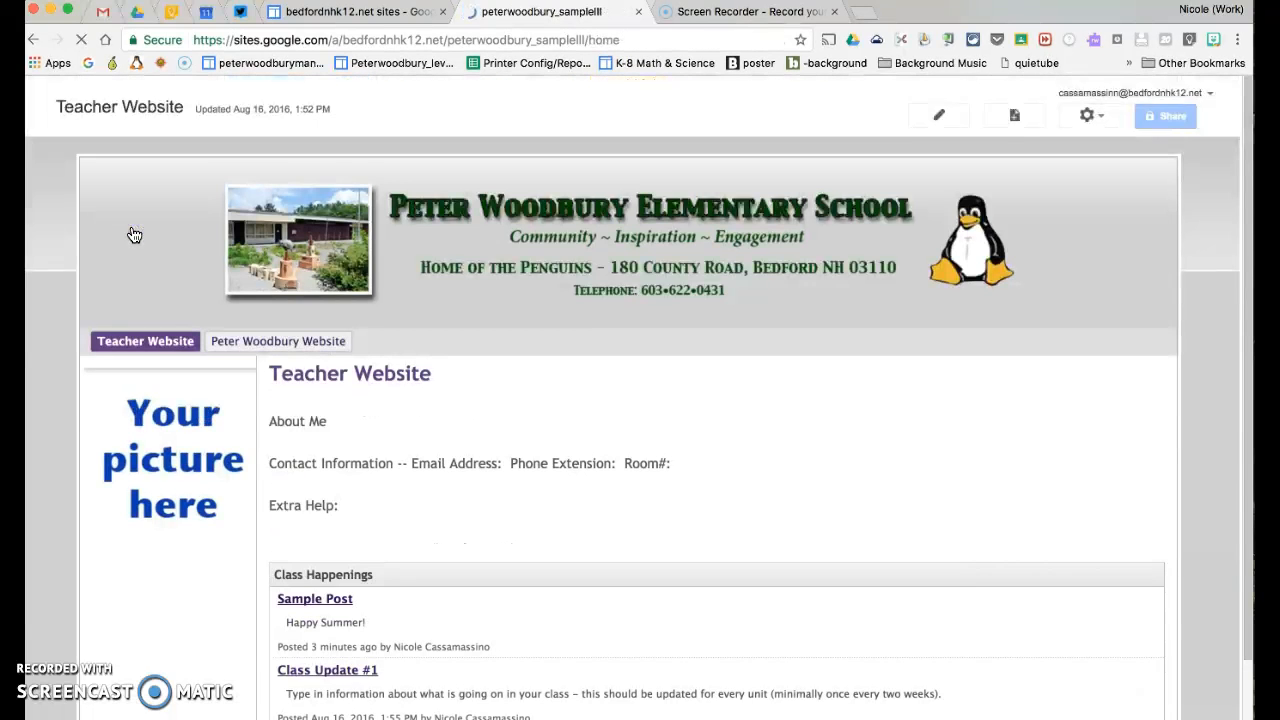
scroll(469, 466, down, 1)
scroll(469, 468, down, 1)
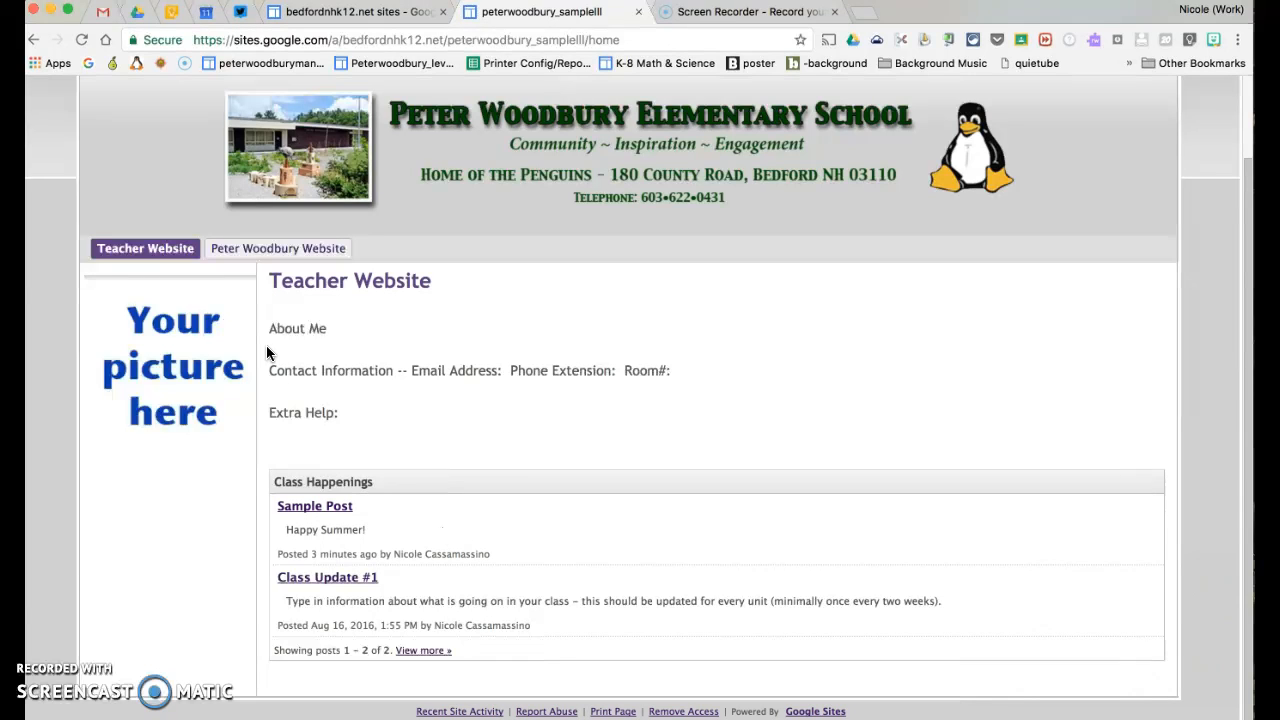
Open the Class Happenings page and delete the whole page together with its Sample Post and Class Update #1 posts.
mouse_move(164, 262)
click(145, 326)
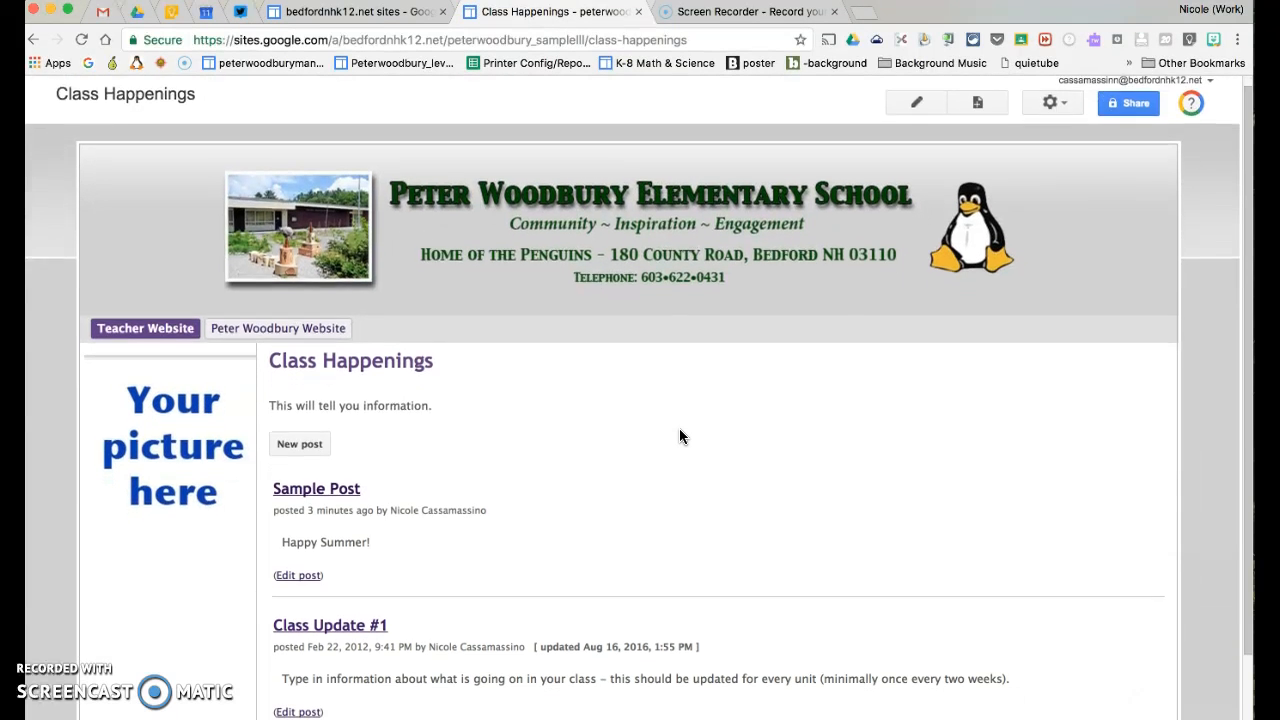
scroll(679, 434, down, 2)
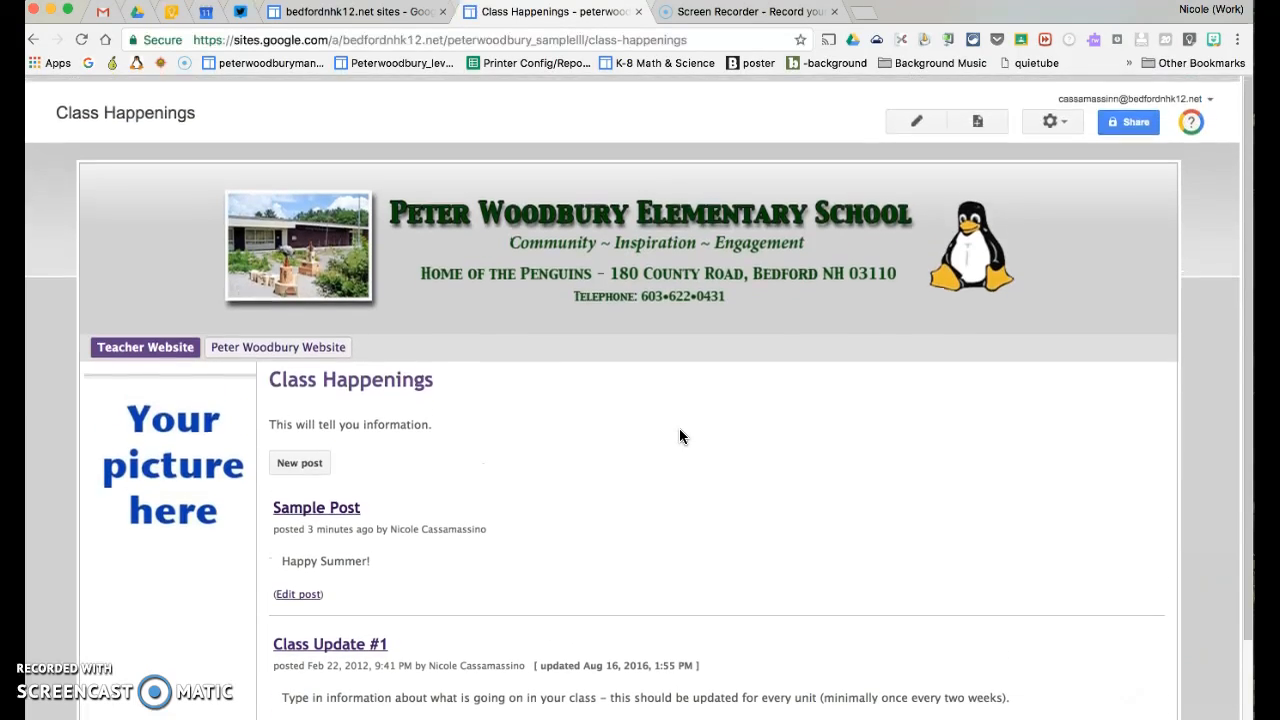
click(1052, 115)
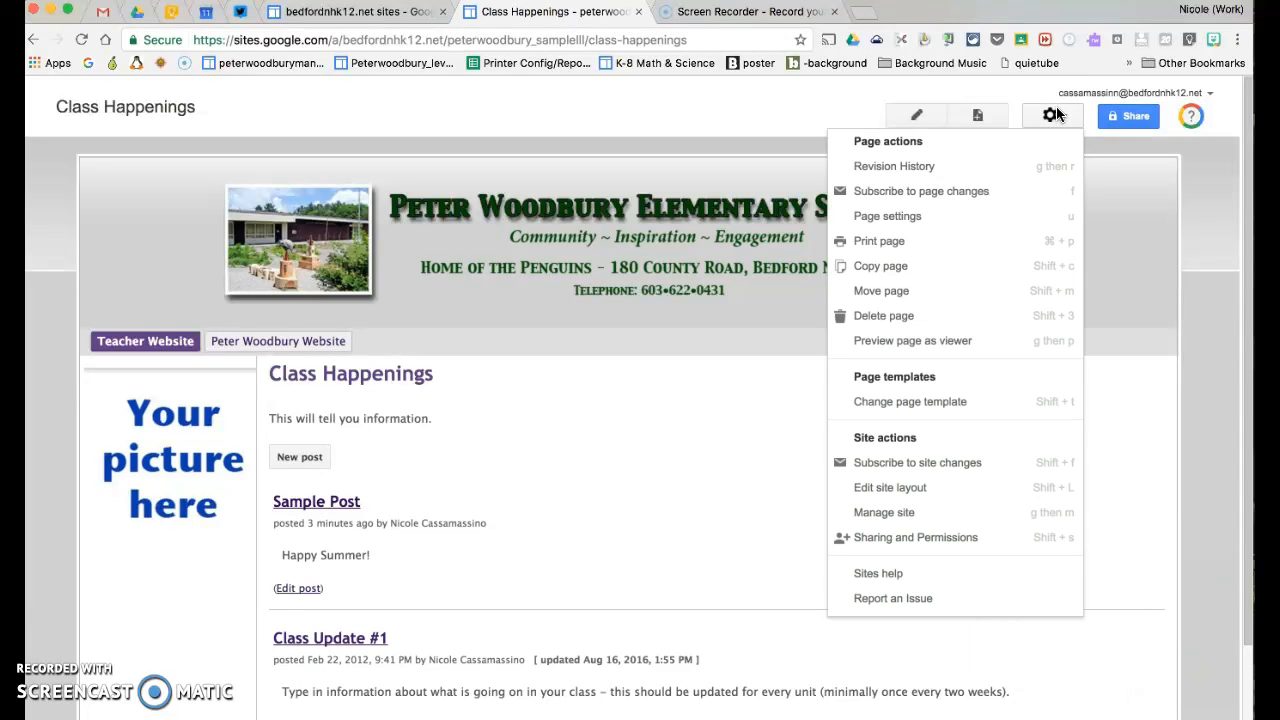
click(985, 318)
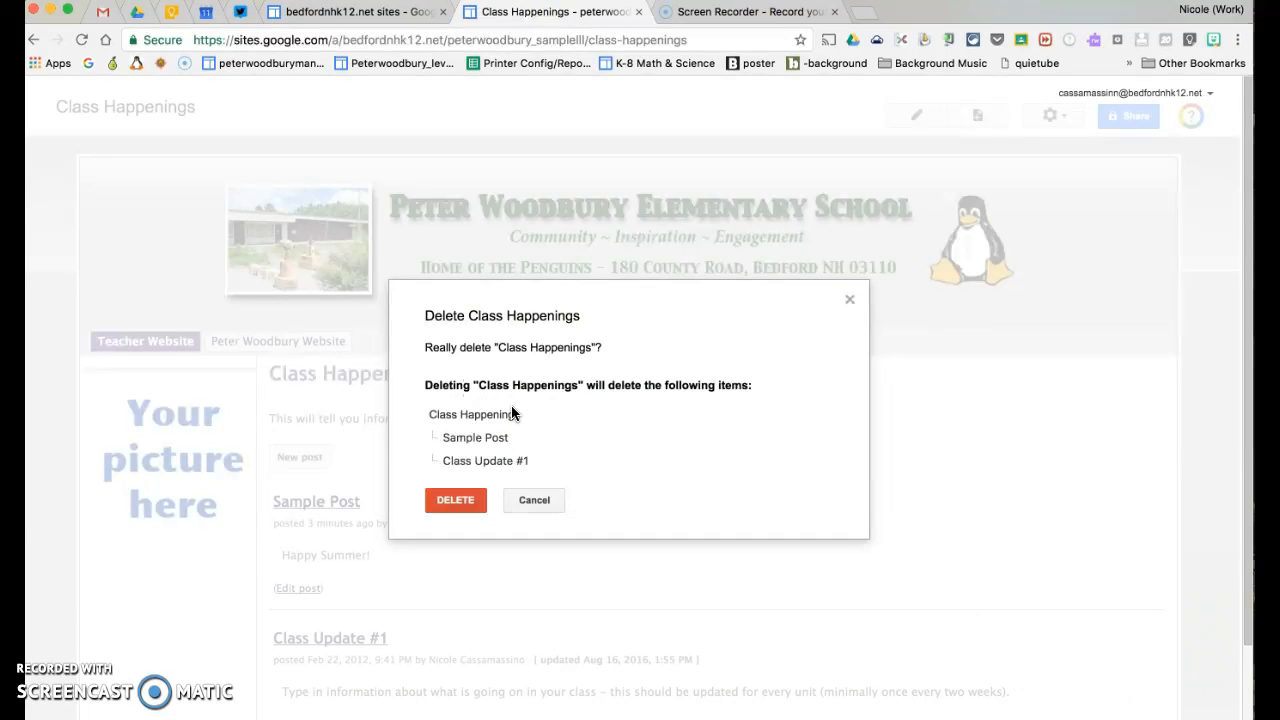
click(461, 504)
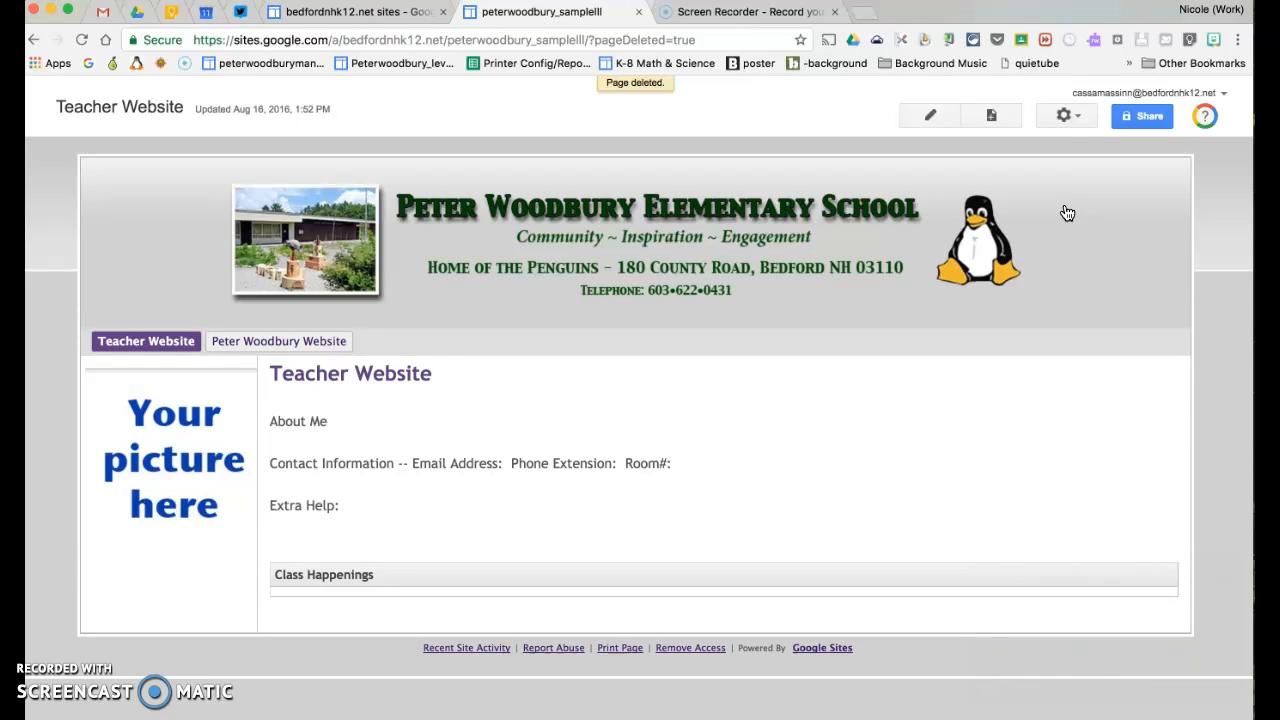
Create a top-level page named "Class Happenings 2017-2018" using the Announcements template.
click(990, 116)
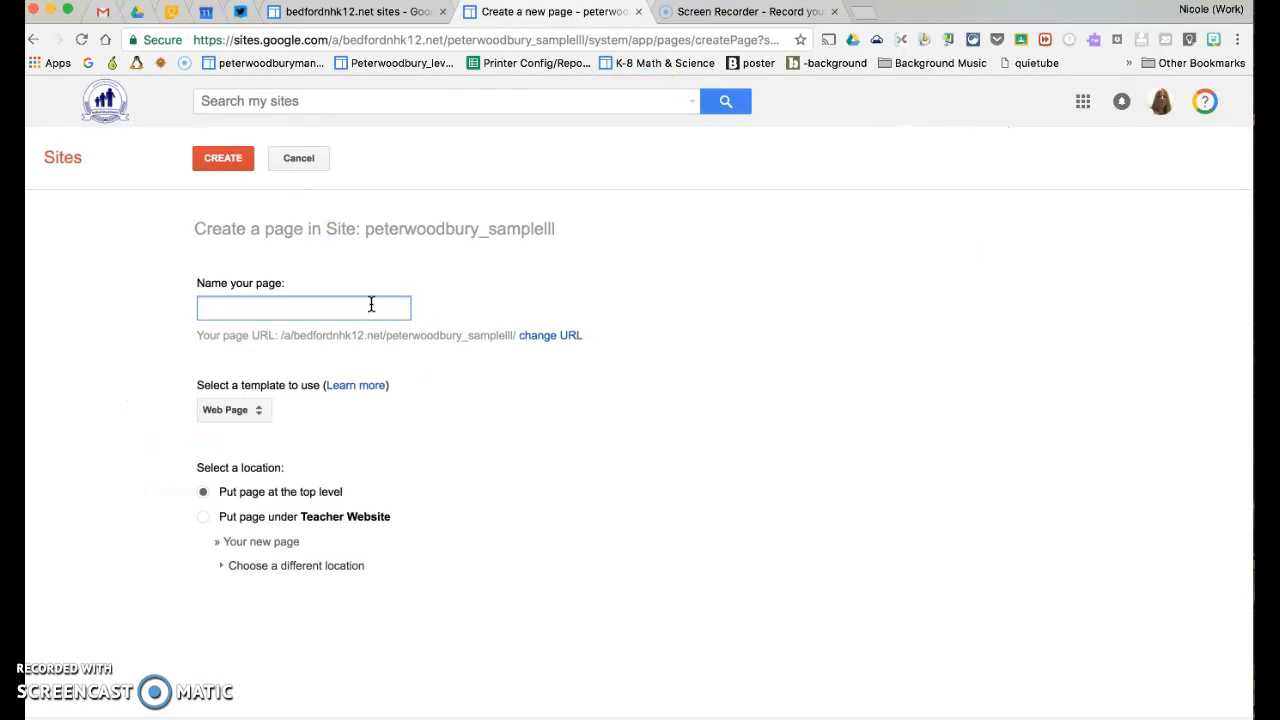
text(Class Happenings)
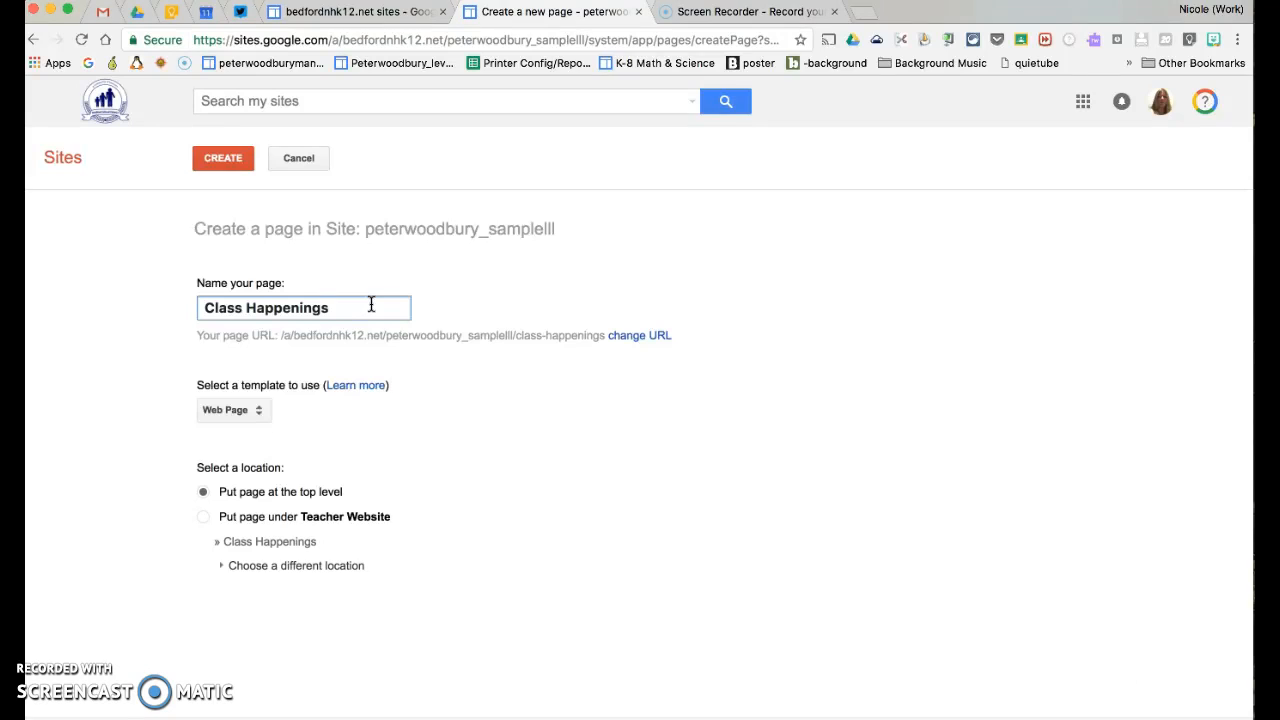
text(2017)
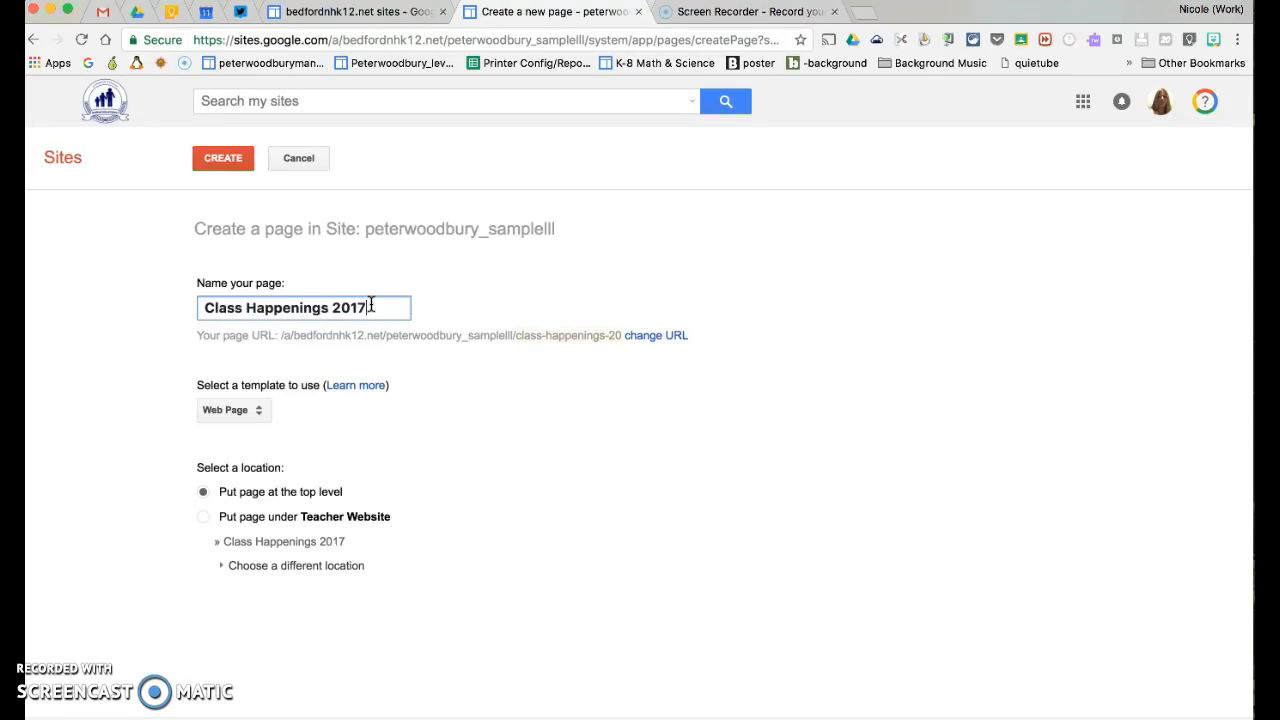
text(-2018)
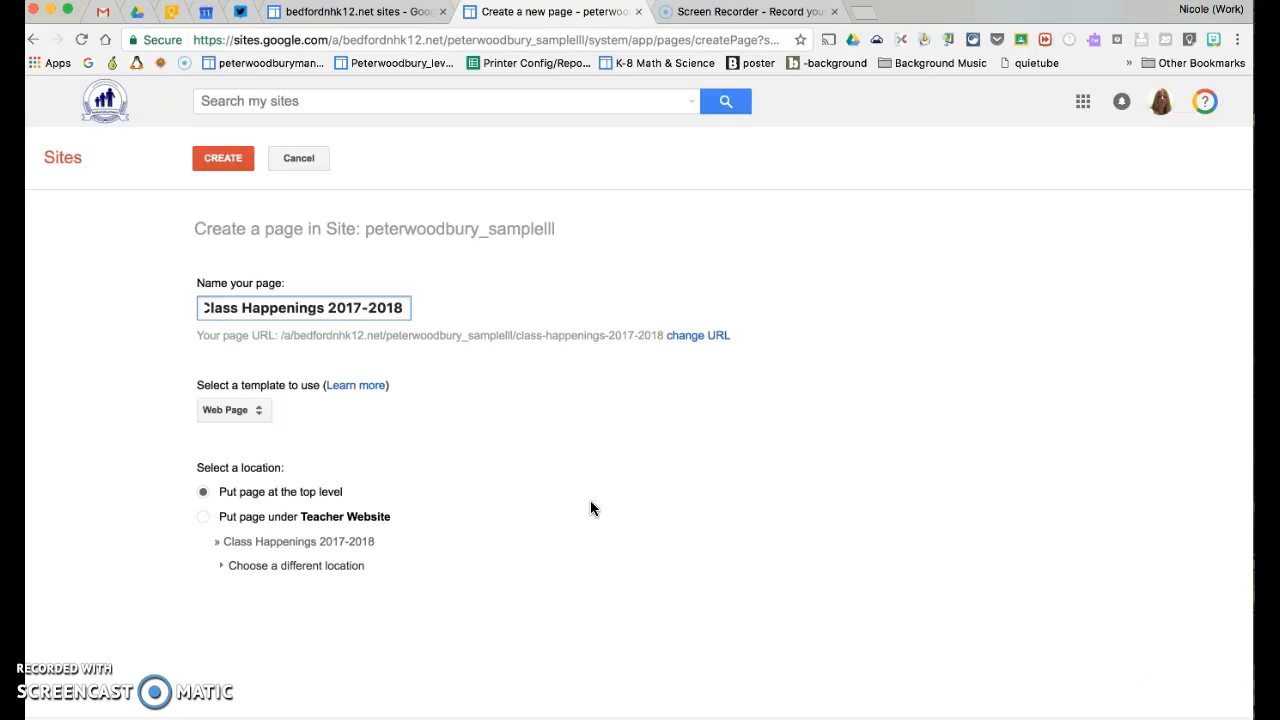
click(254, 414)
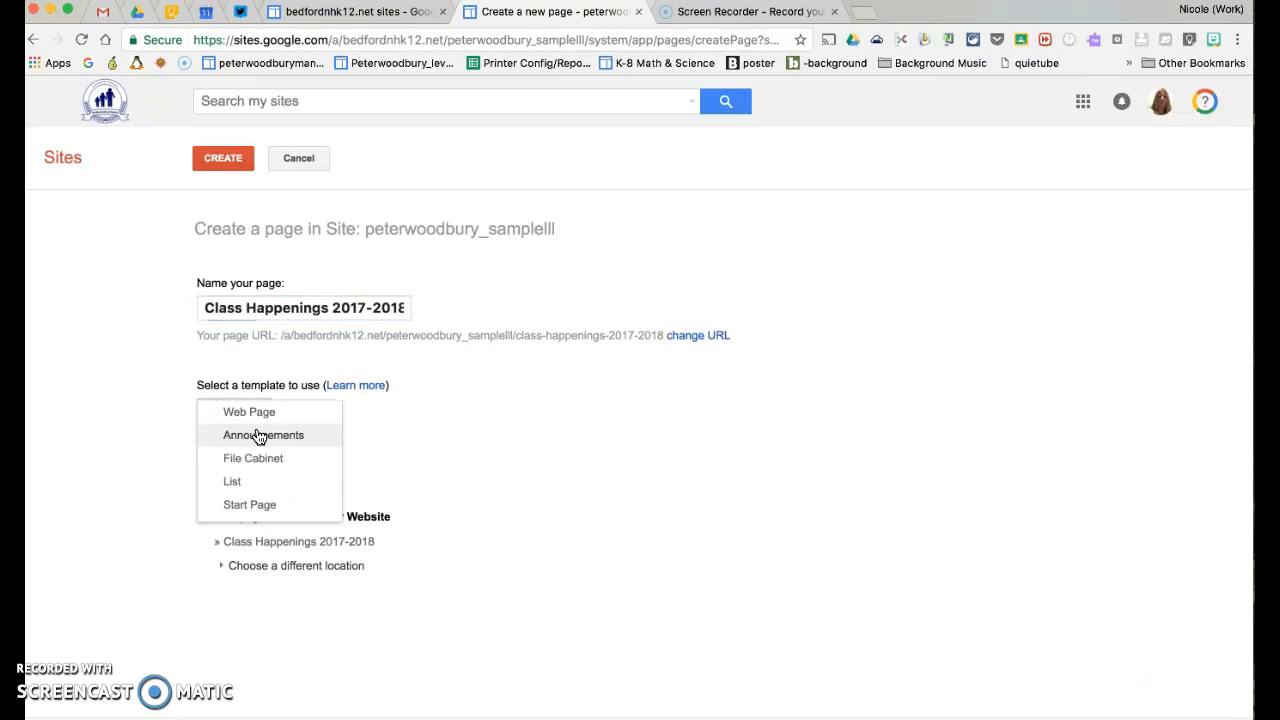
click(258, 436)
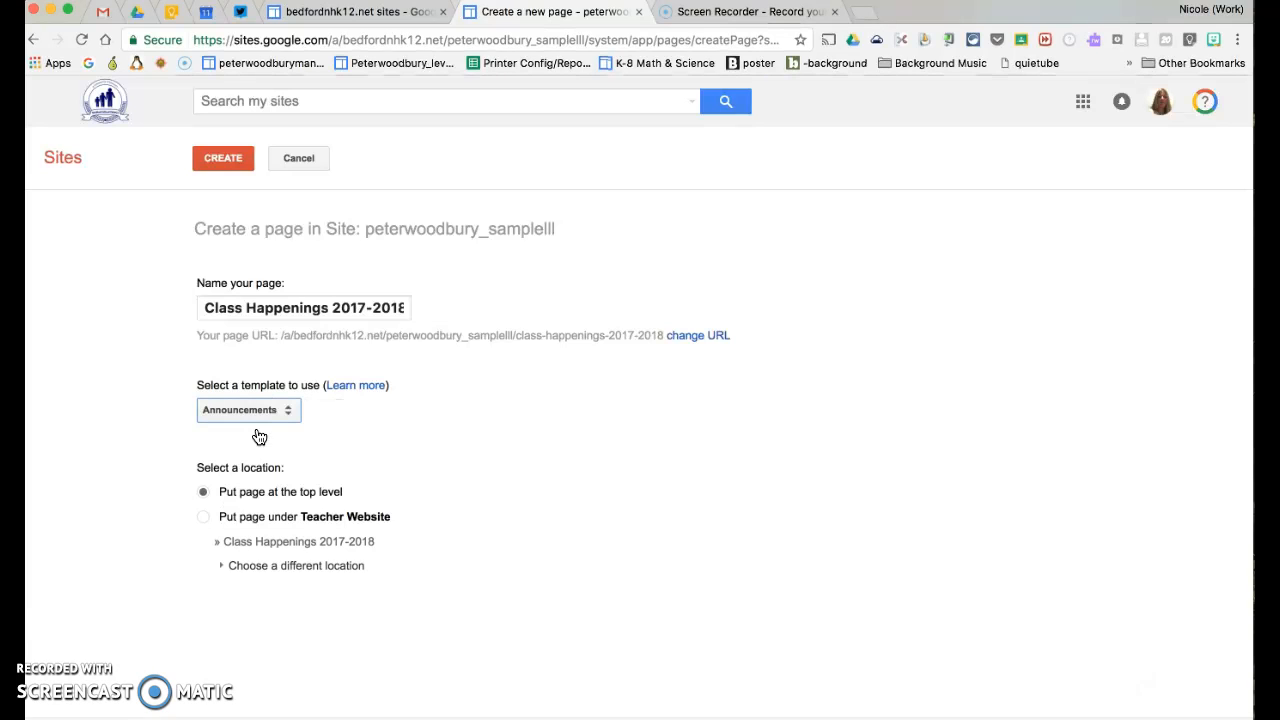
click(211, 161)
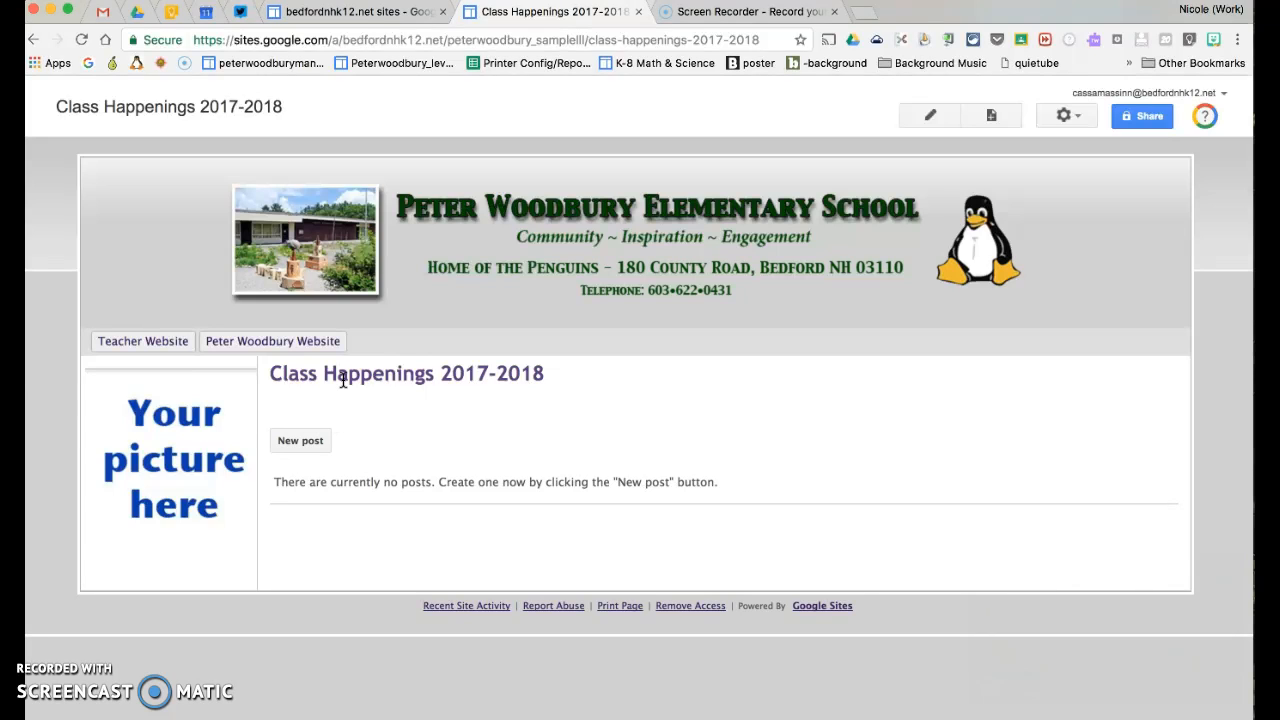
Check where the Class Happenings link under Teacher Website leads, from both the new page and the home page.
mouse_move(155, 354)
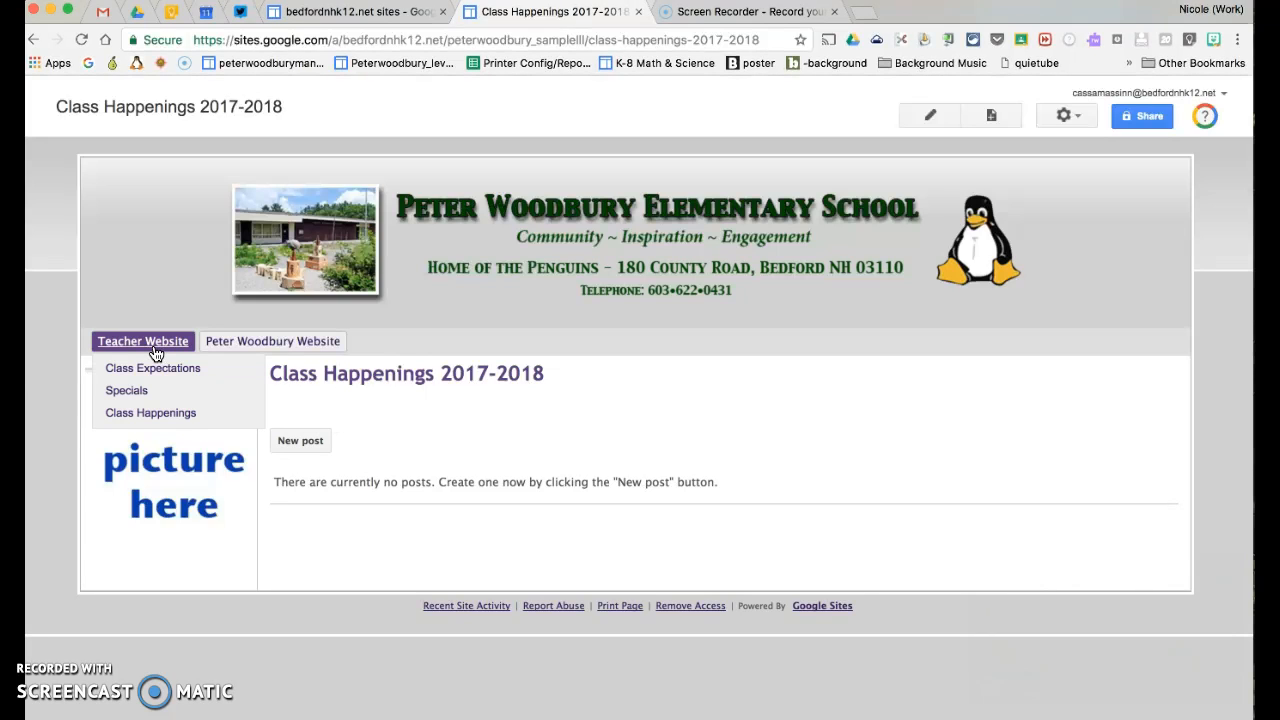
click(162, 418)
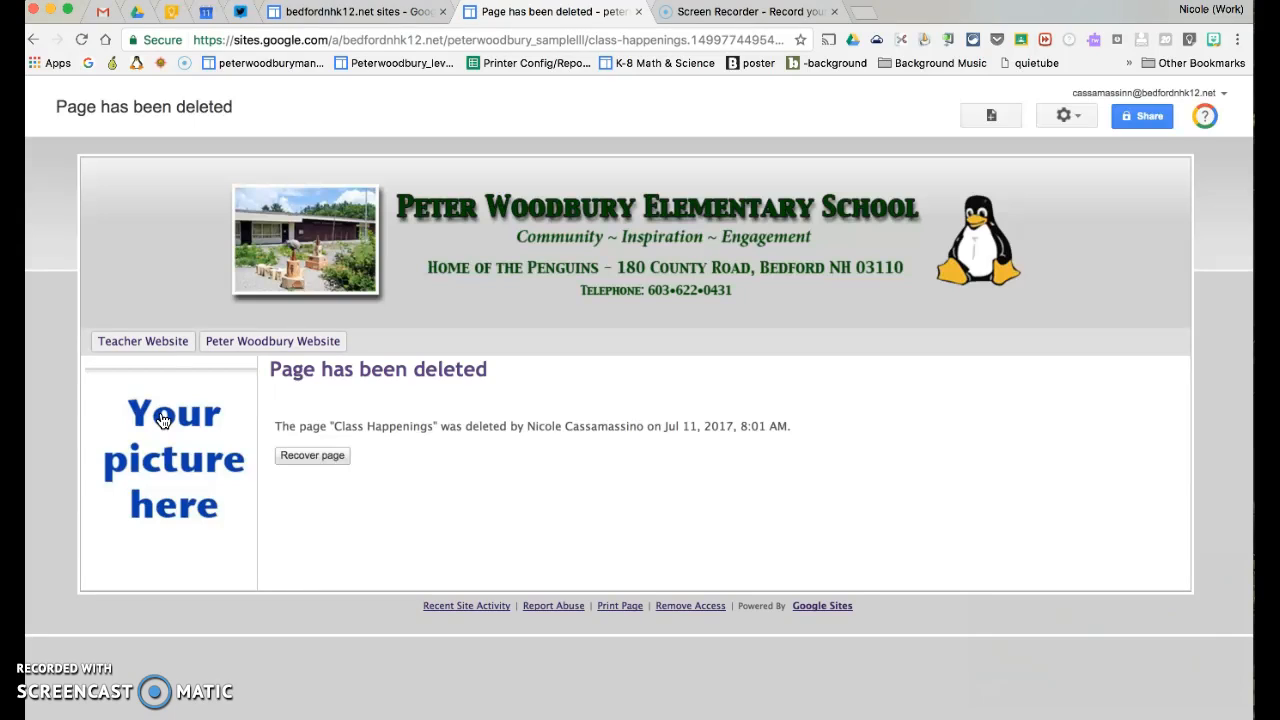
click(157, 345)
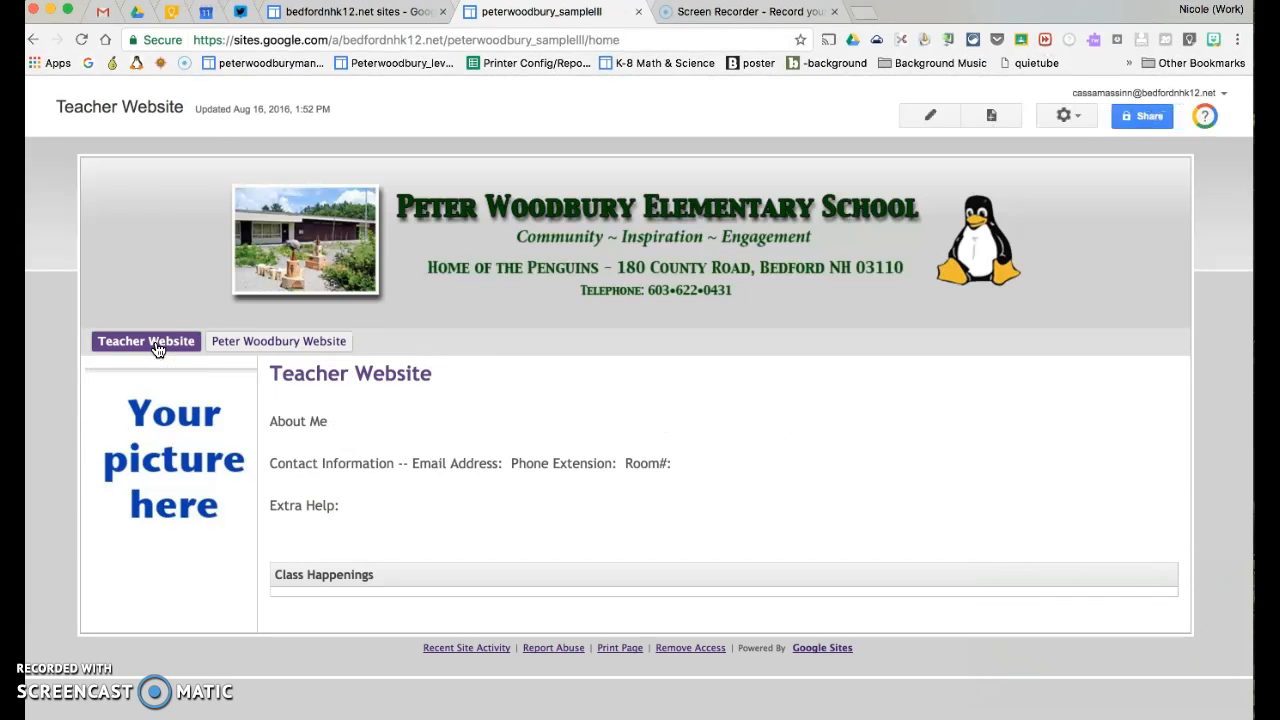
mouse_move(163, 345)
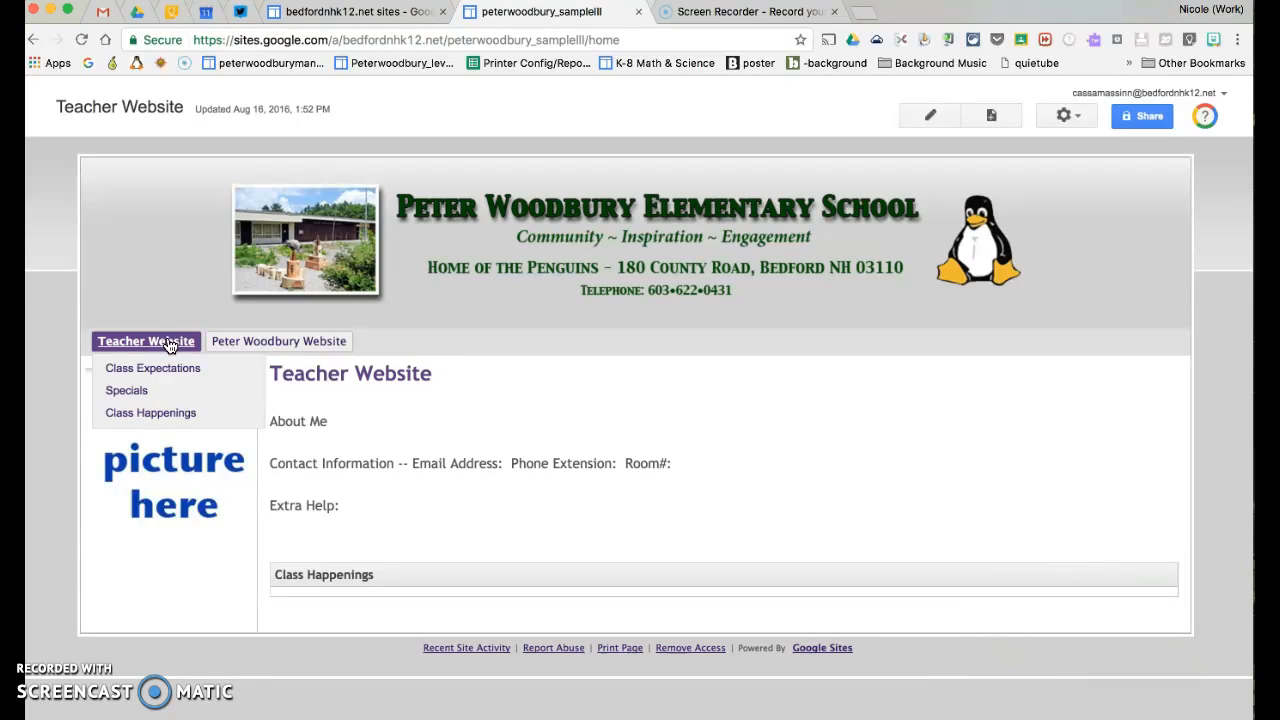
click(148, 417)
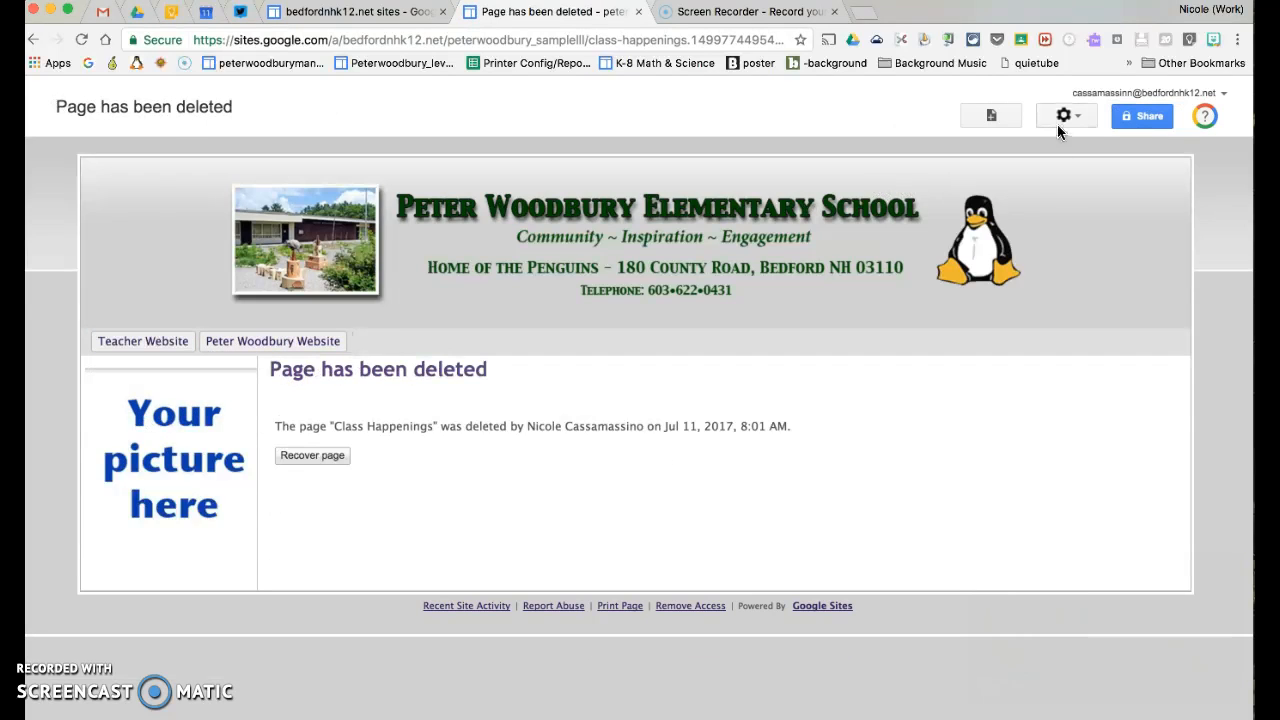
Add the Class Happenings 2017-2018 page to the site's horizontal navigation in the site layout.
click(1060, 122)
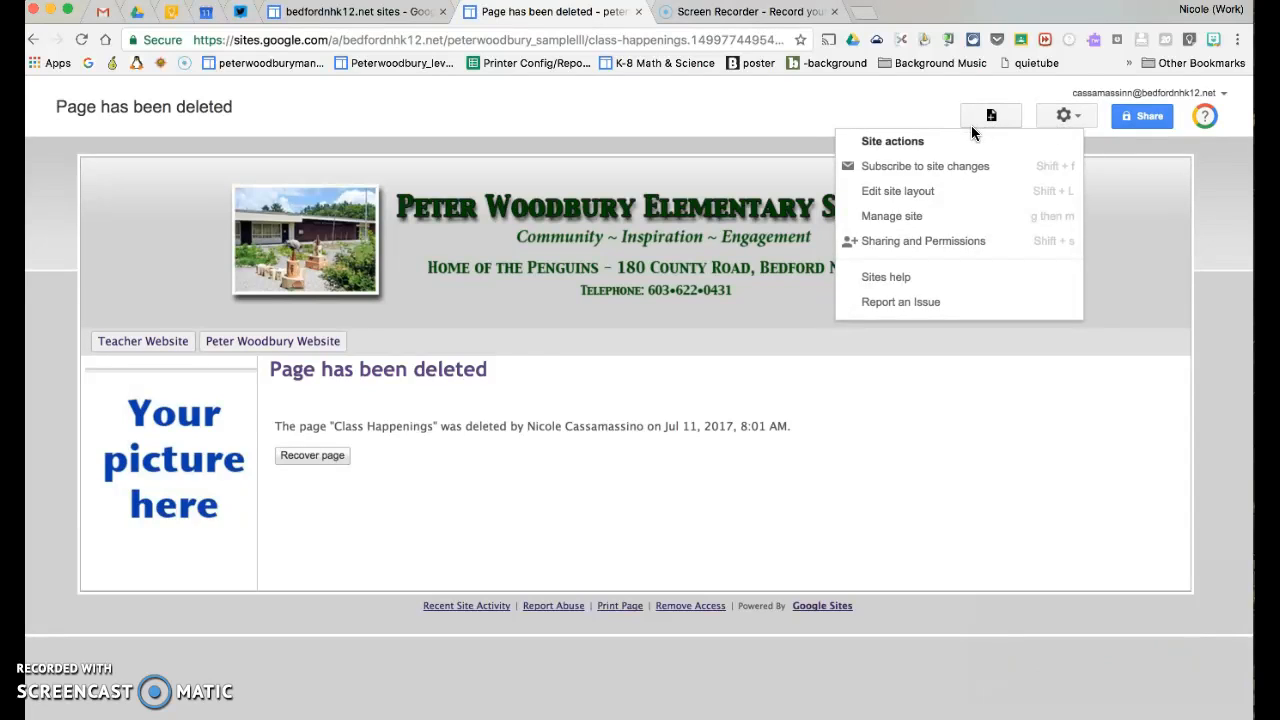
click(953, 199)
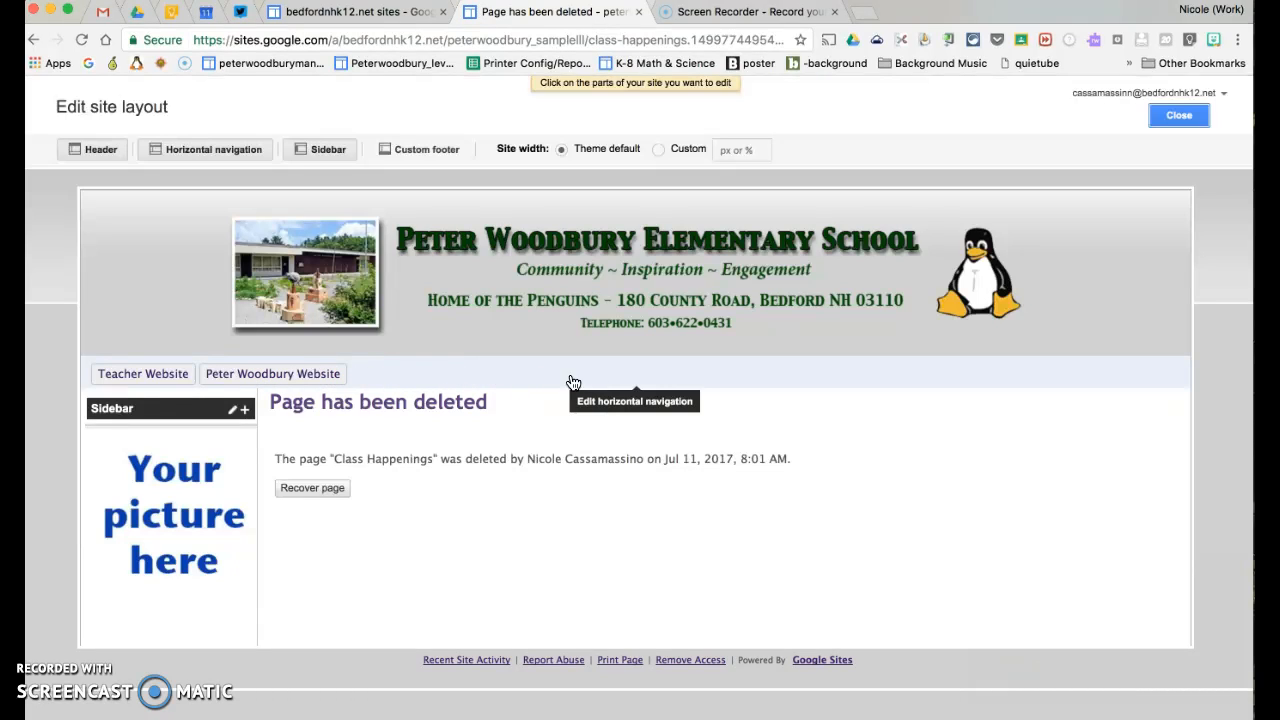
click(462, 379)
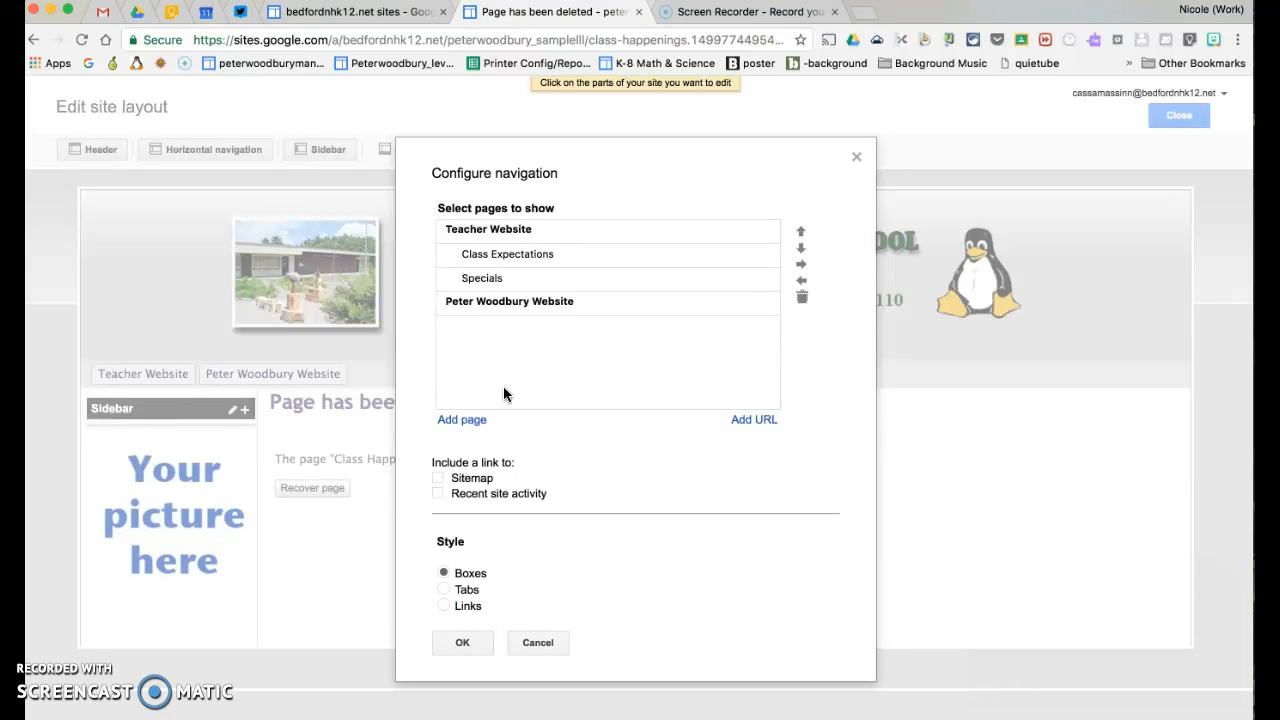
click(464, 424)
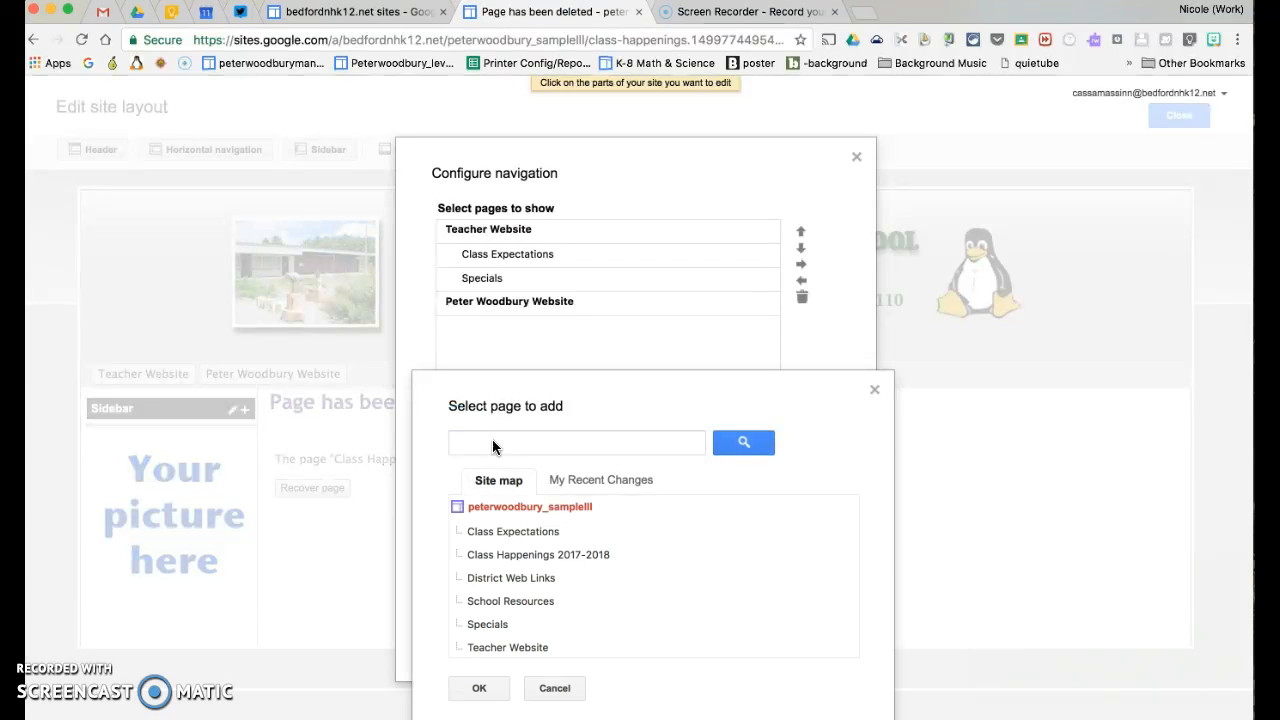
click(518, 553)
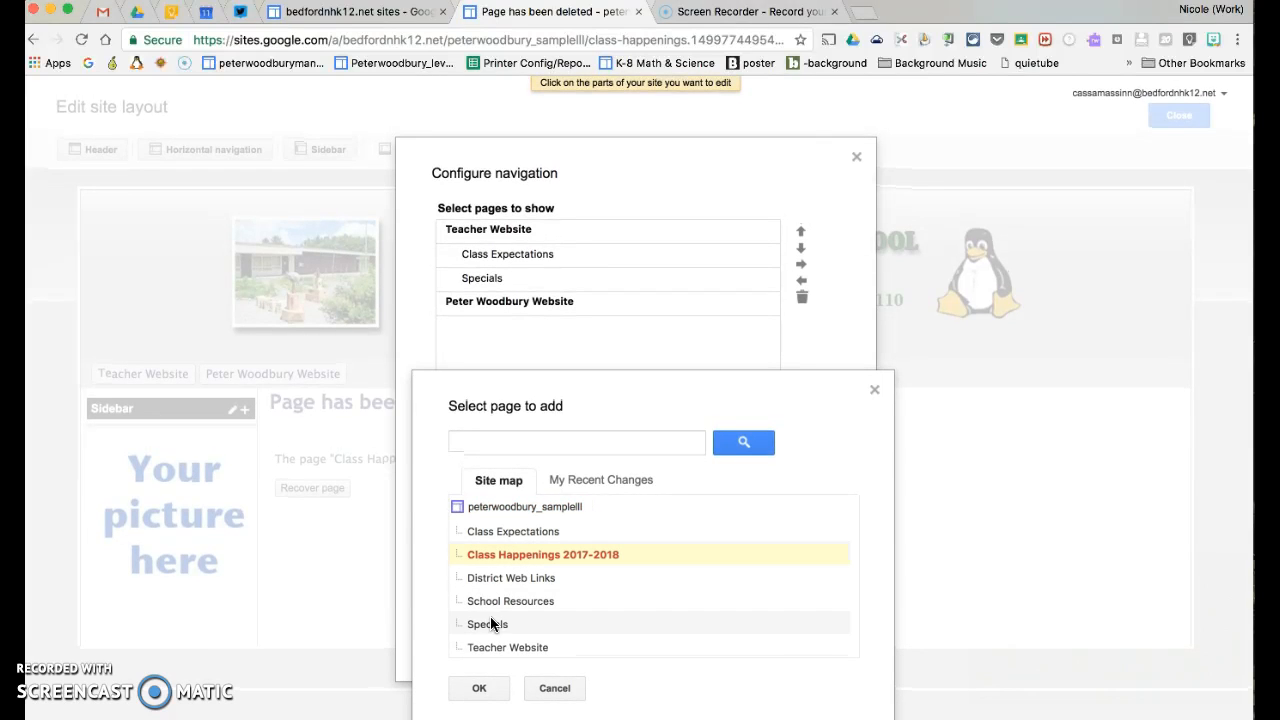
click(484, 687)
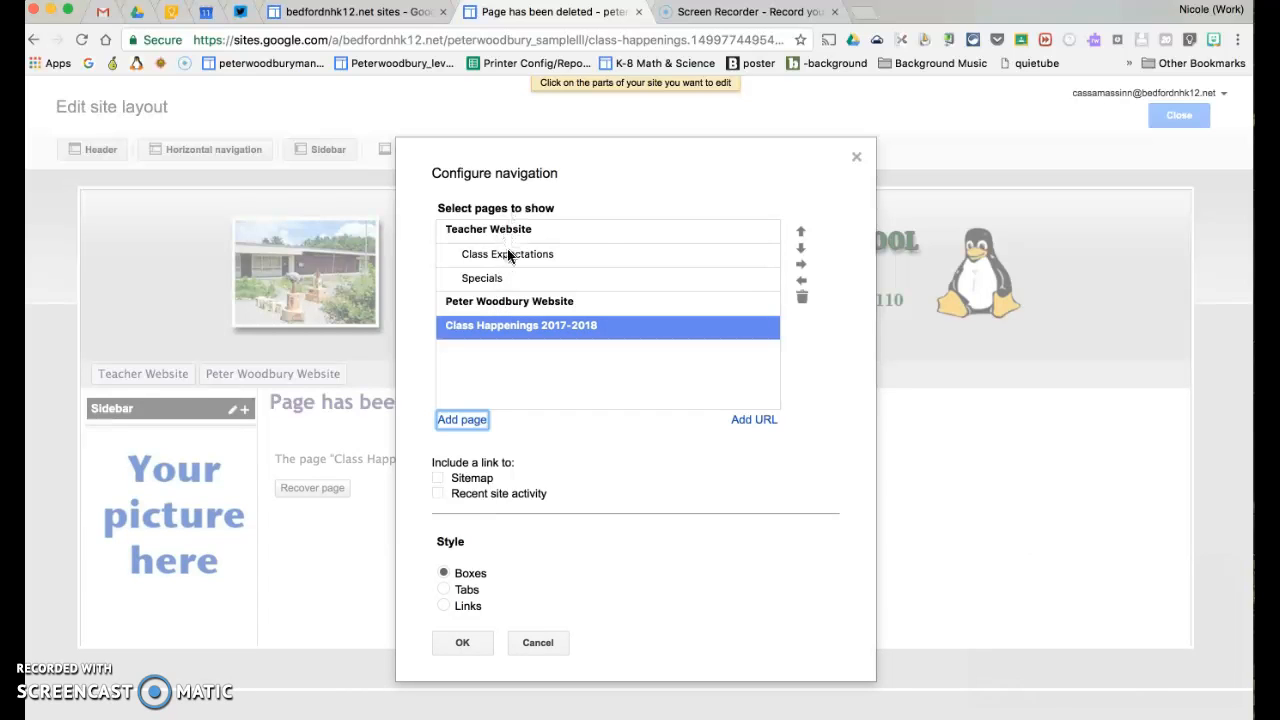
Move Class Happenings 2017-2018 up to be the first subpage under Teacher Website, then save the navigation and close the layout editor.
click(799, 234)
click(799, 234)
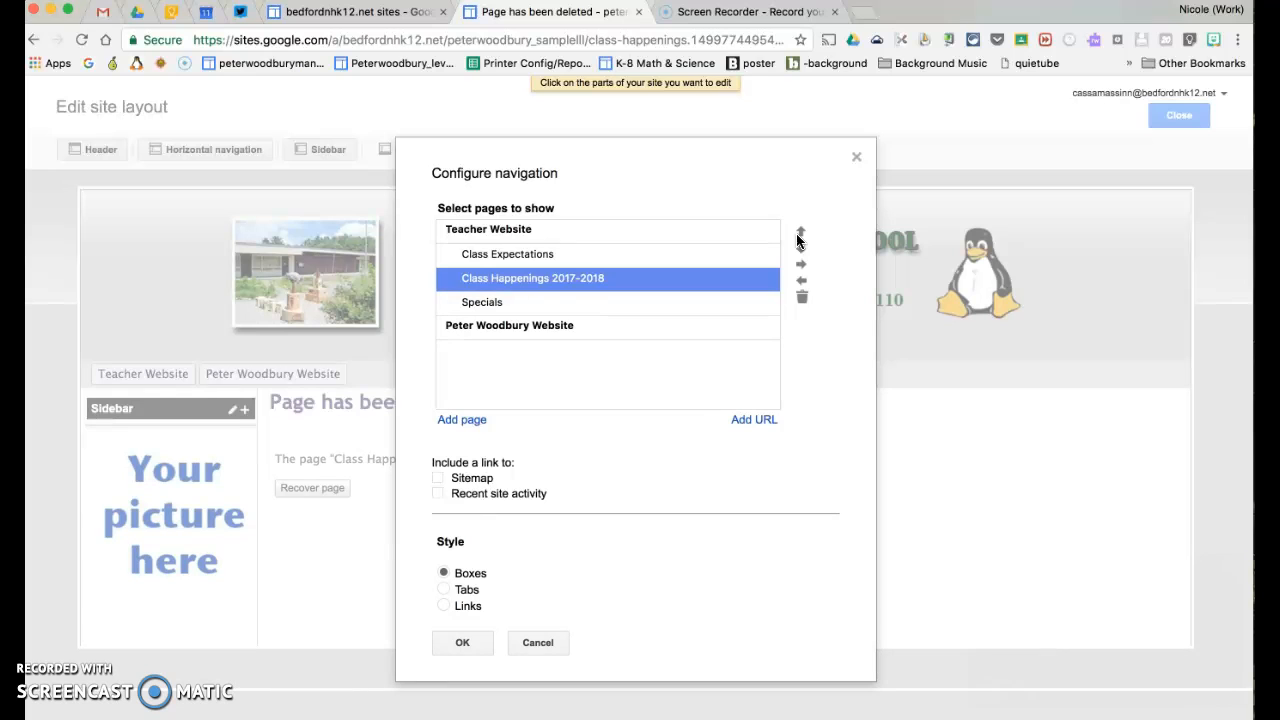
click(800, 233)
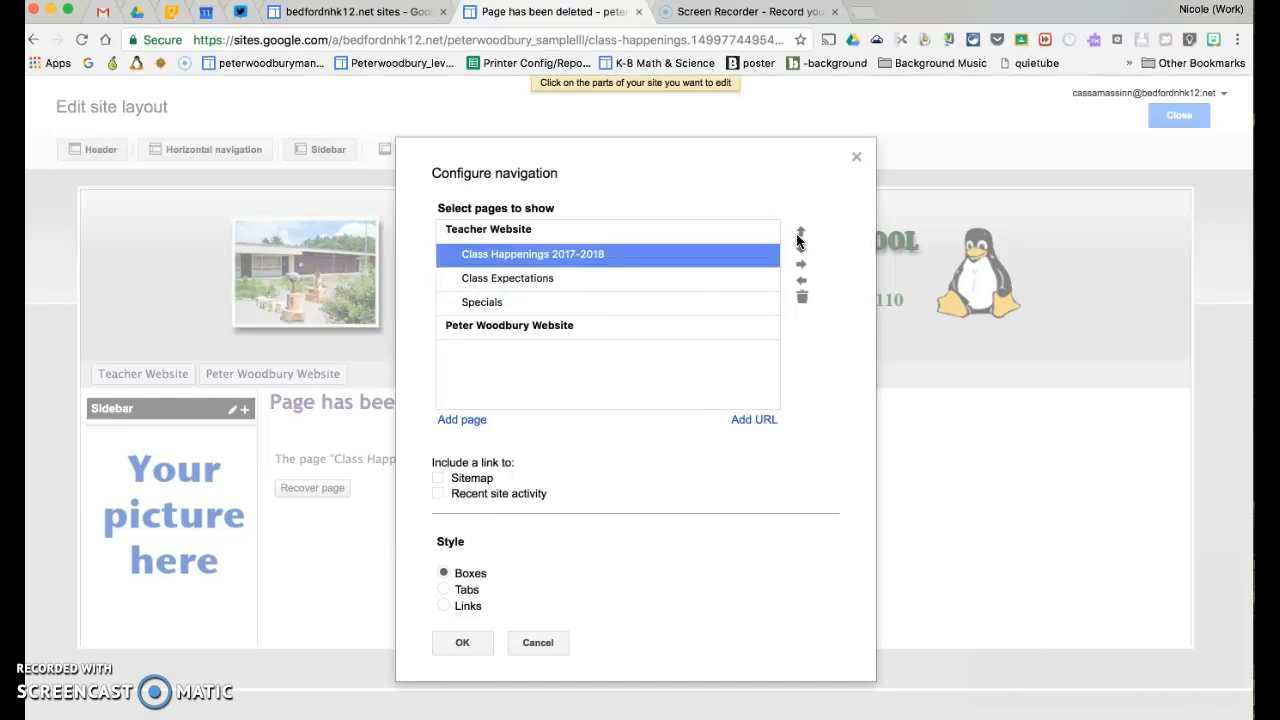
click(461, 643)
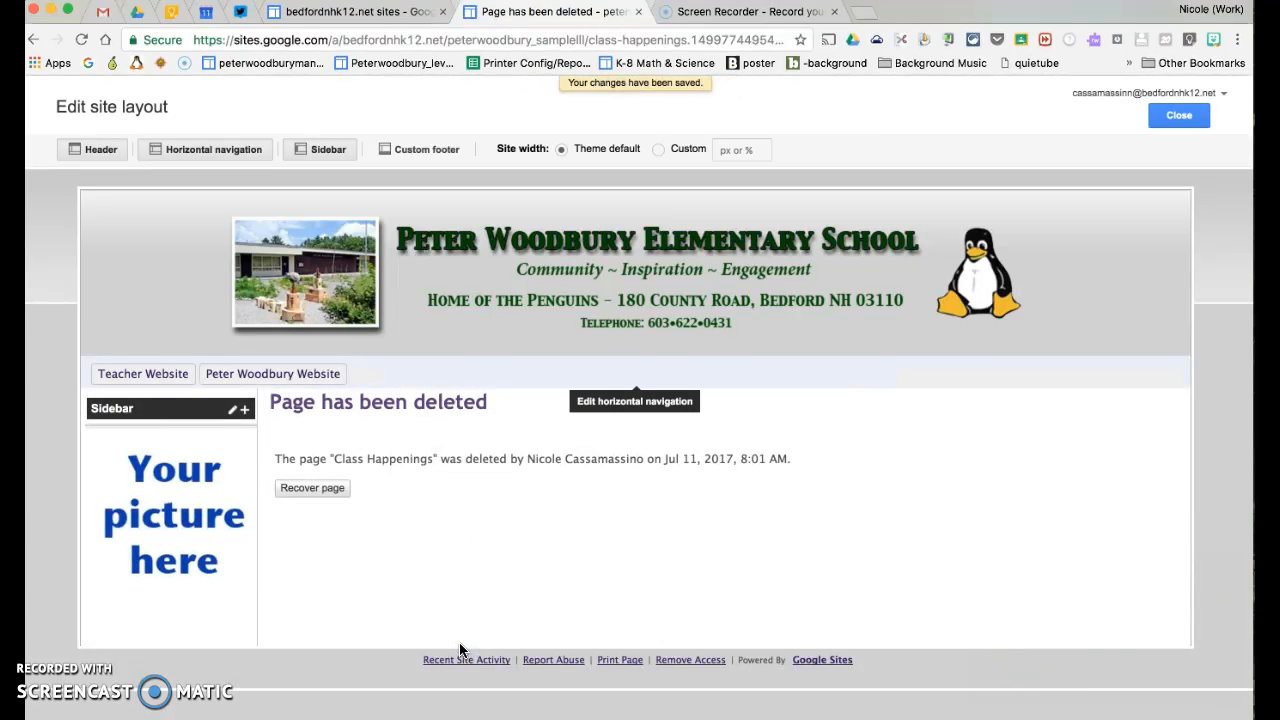
click(1176, 116)
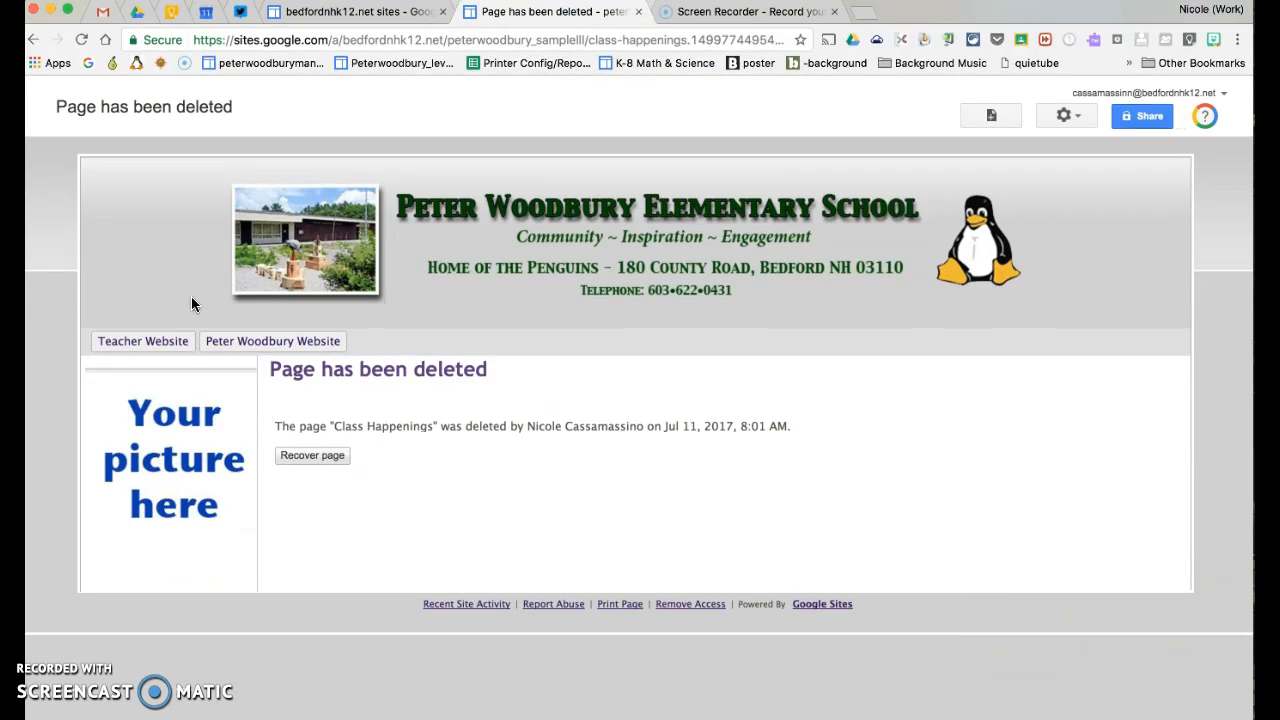
Check the Class Happenings 2017-2018 link under Teacher Website, then view the Teacher Website home page.
click(150, 368)
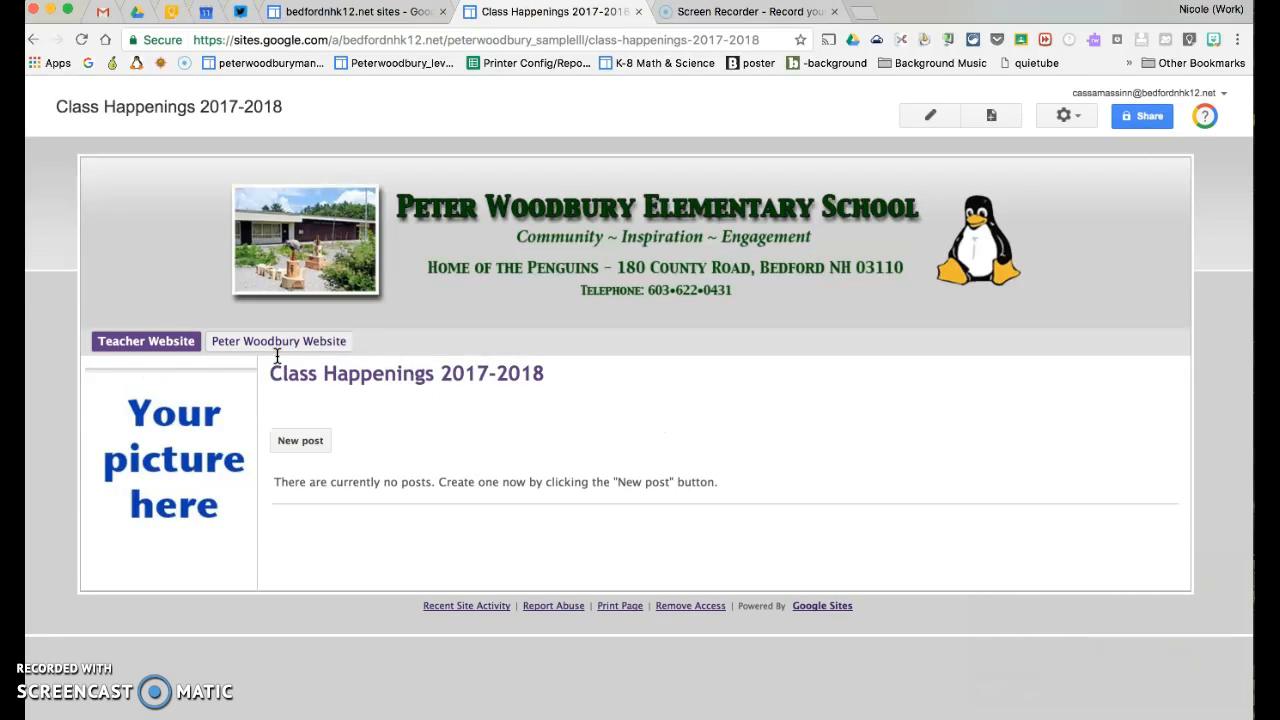
mouse_move(120, 345)
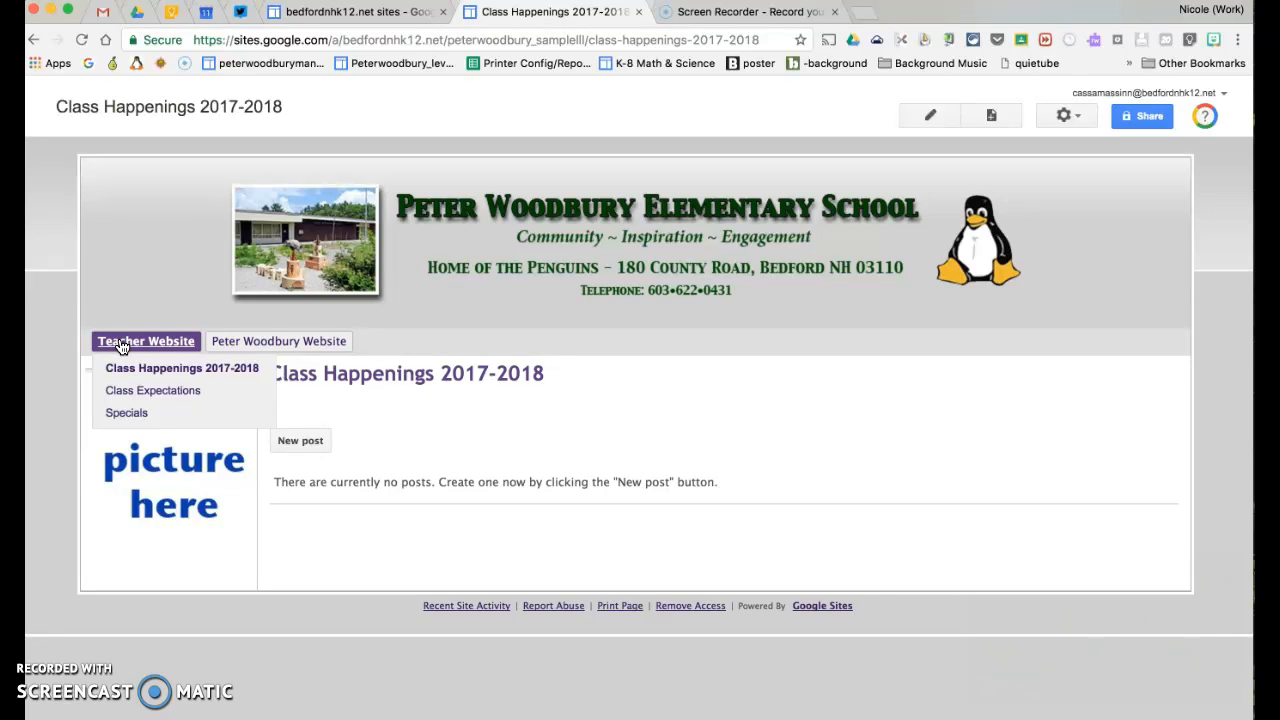
click(120, 345)
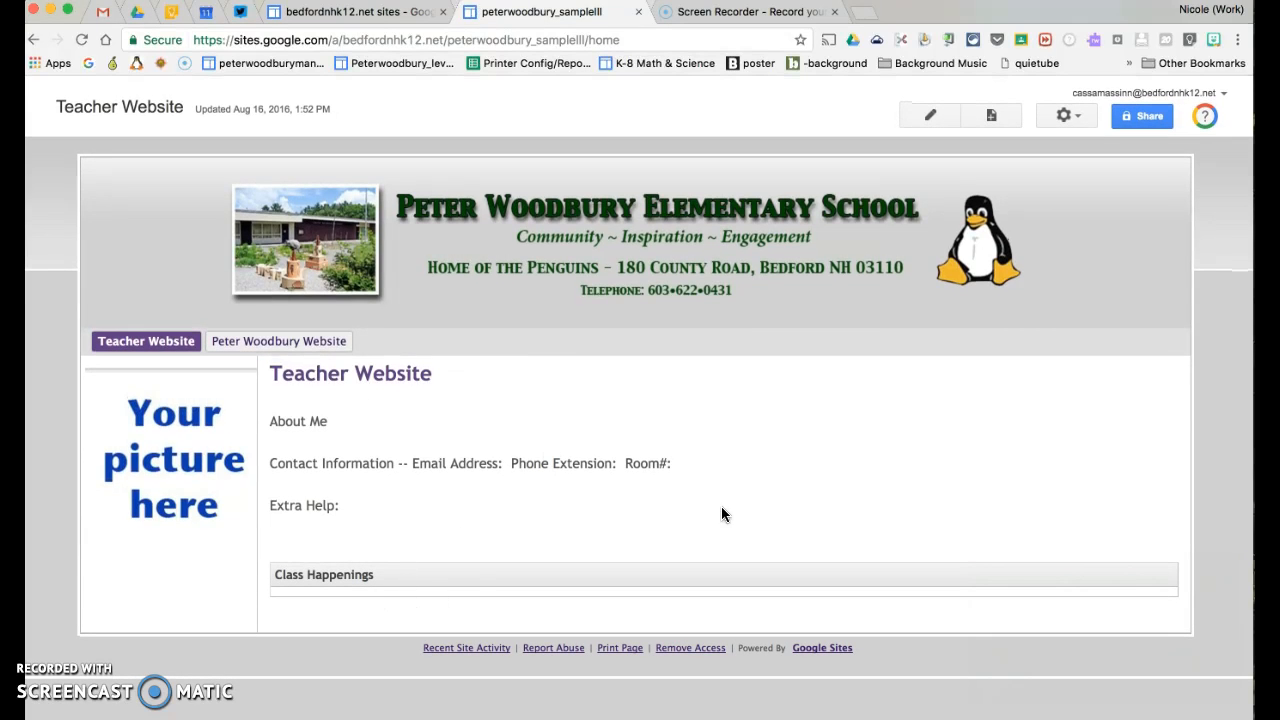
Edit the Teacher Website home page and remove the old "Class Happenings" recent announcements gadget.
click(930, 119)
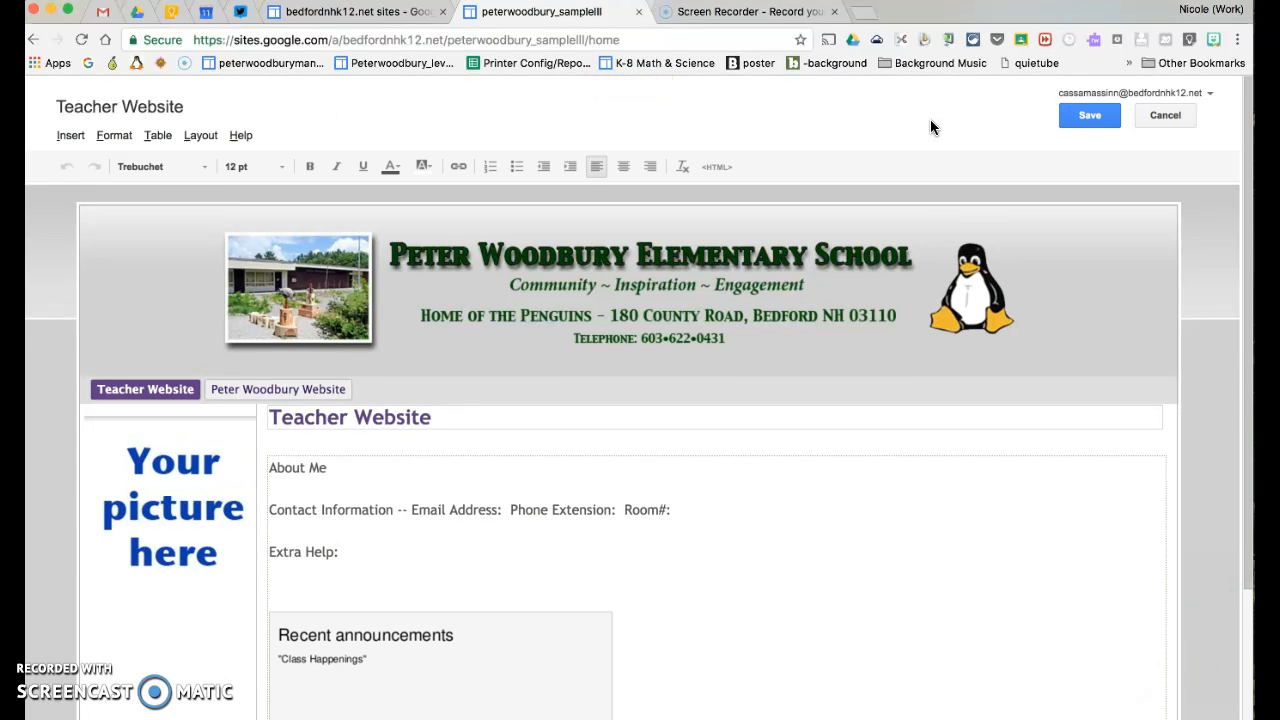
scroll(560, 450, down, 3)
click(557, 461)
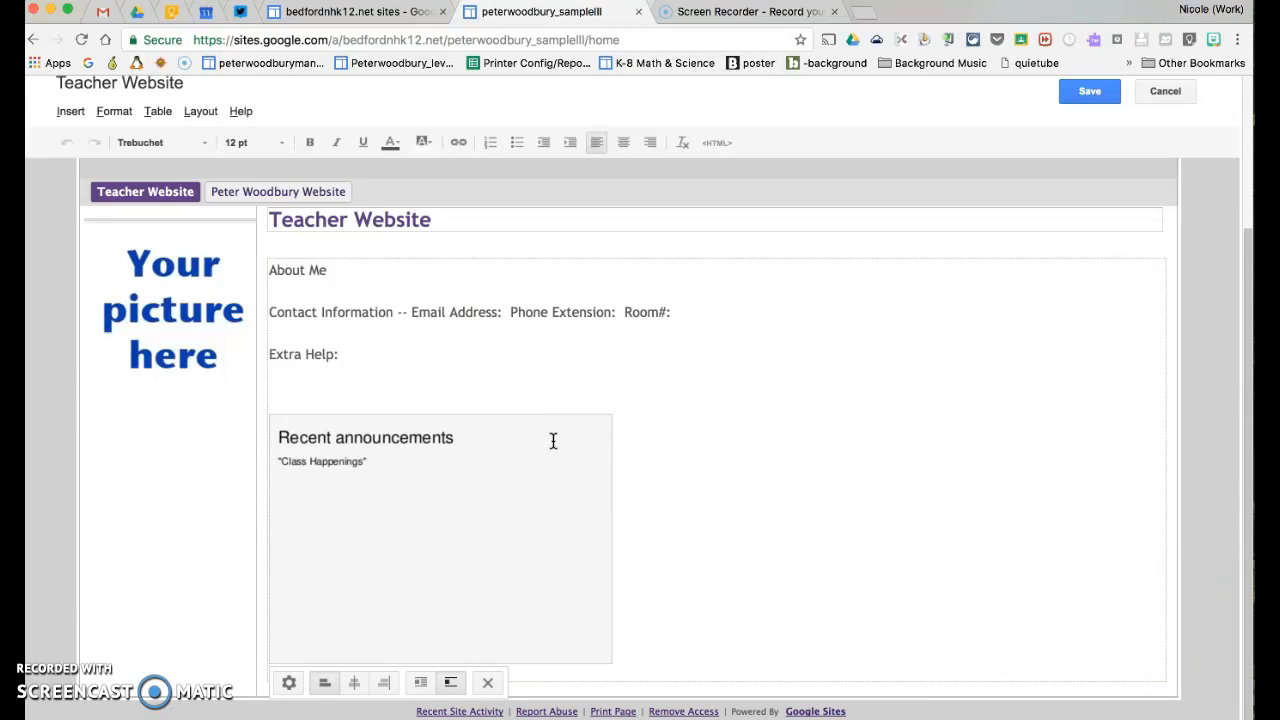
click(488, 682)
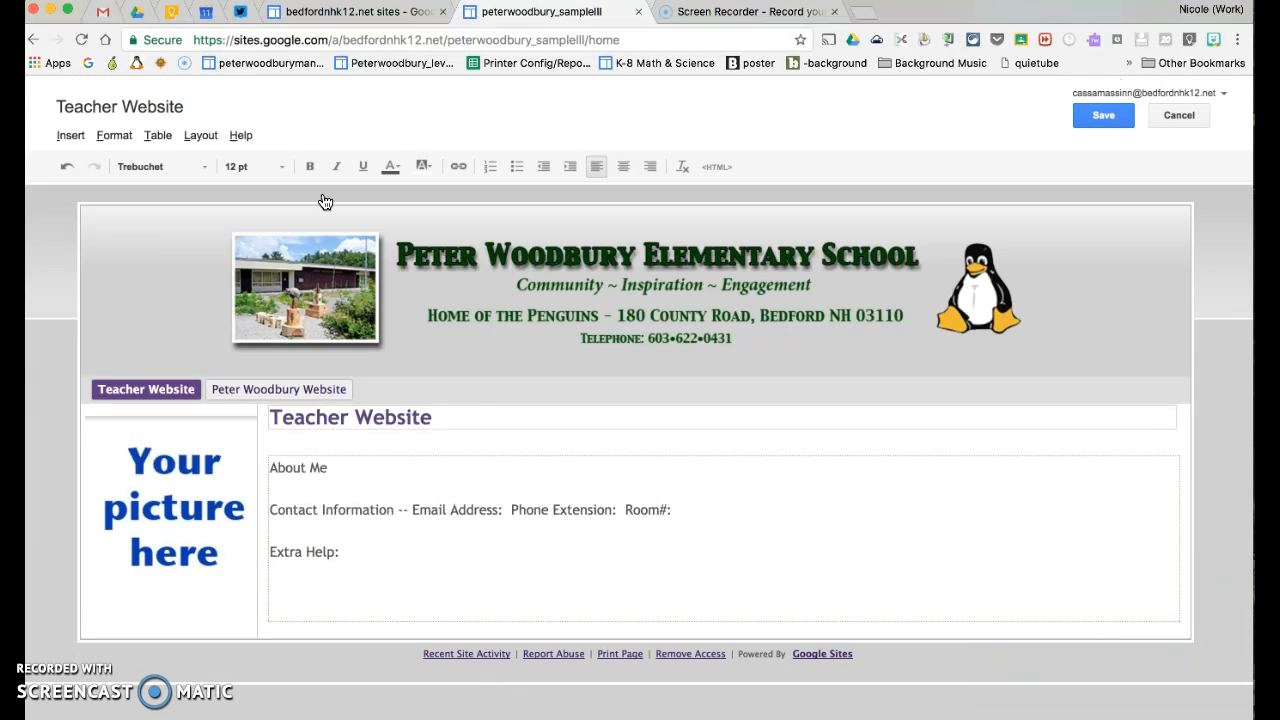
Insert a Recent posts gadget on the home page showing Class Happenings 2017-2018 posts as short snippets.
click(72, 138)
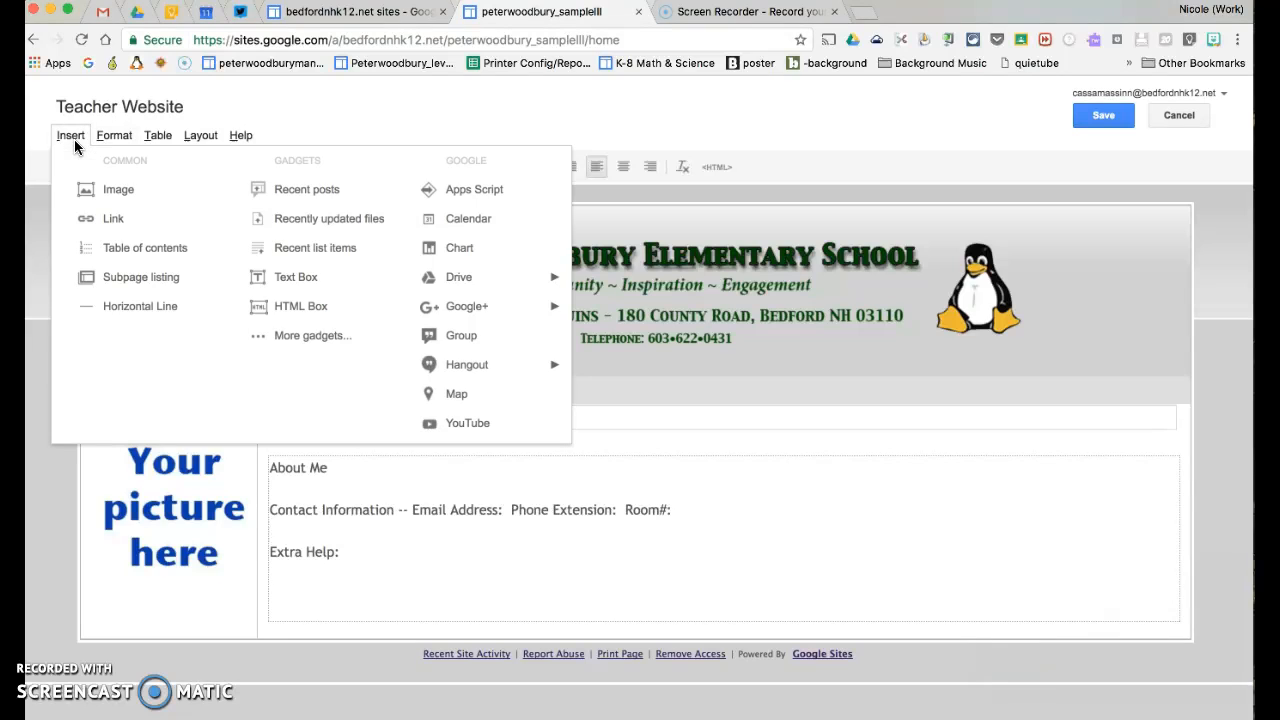
click(280, 192)
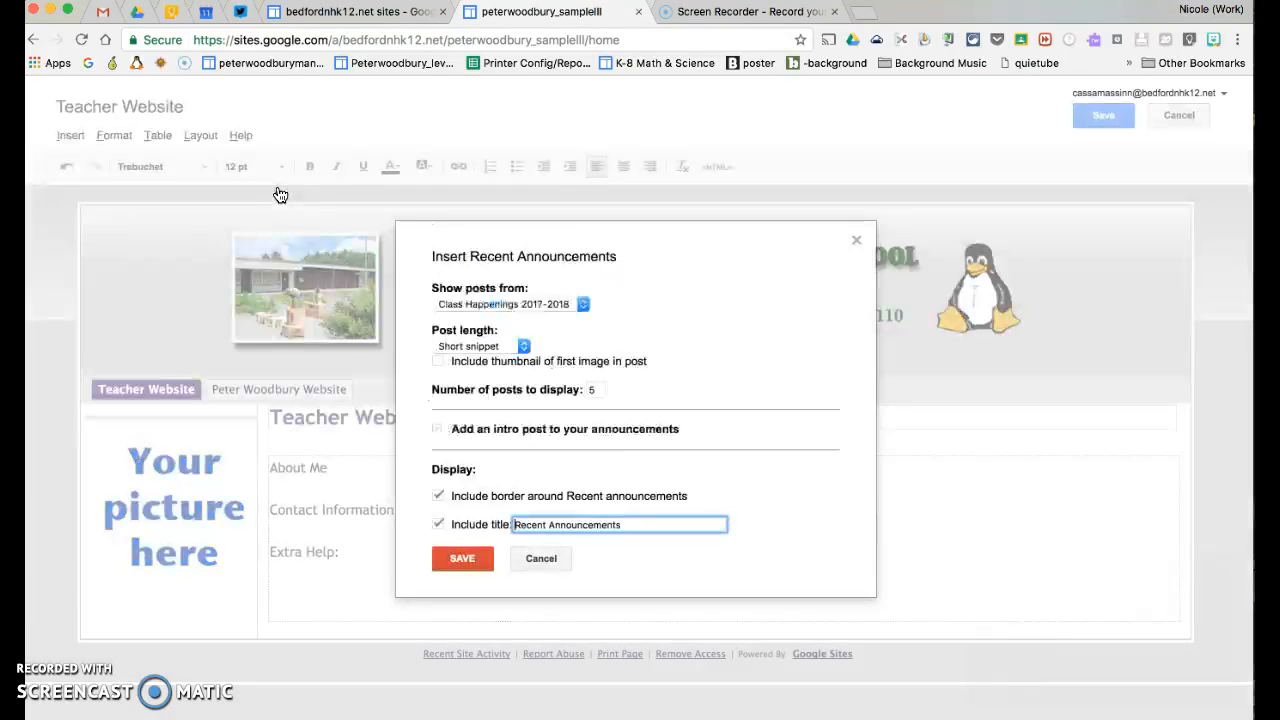
click(552, 304)
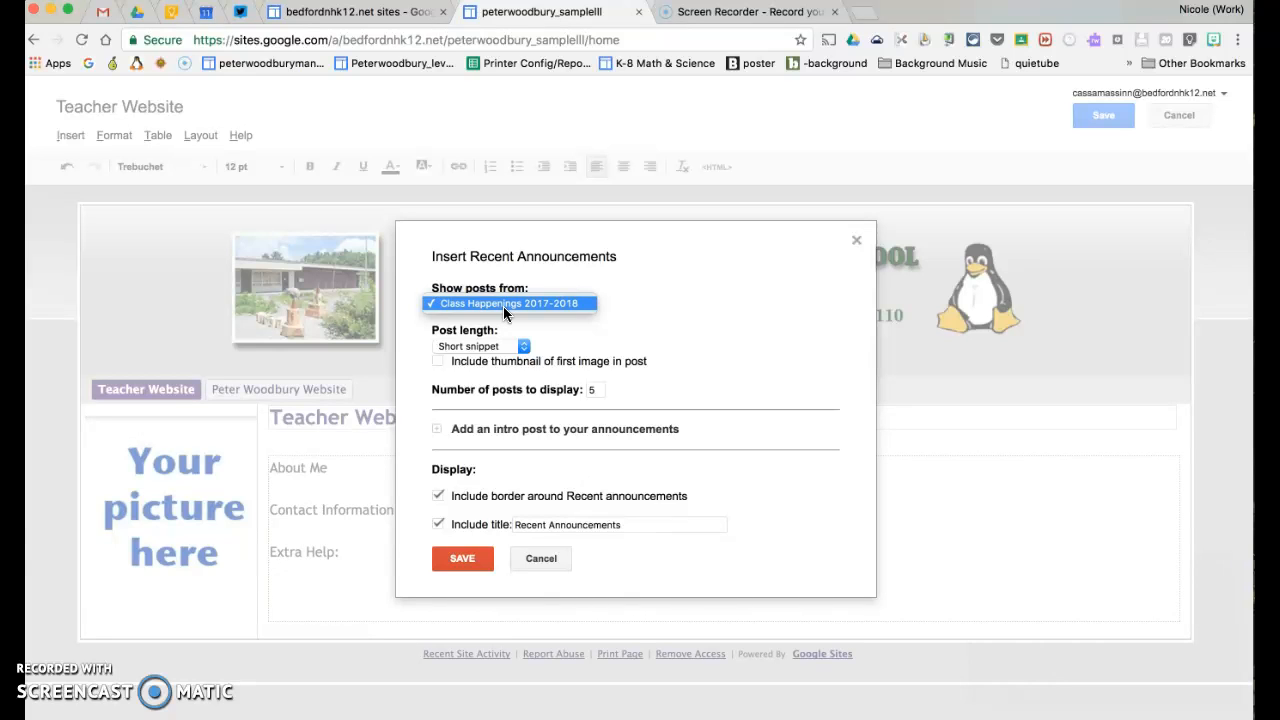
click(505, 308)
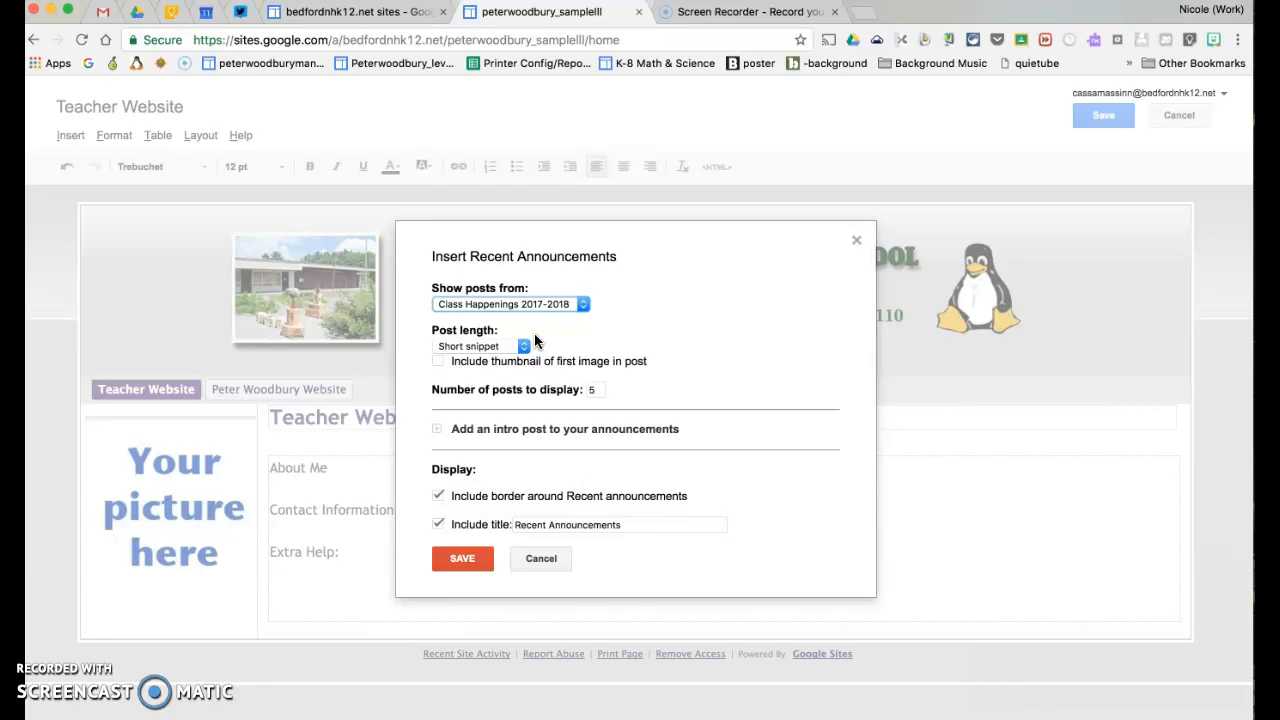
click(524, 346)
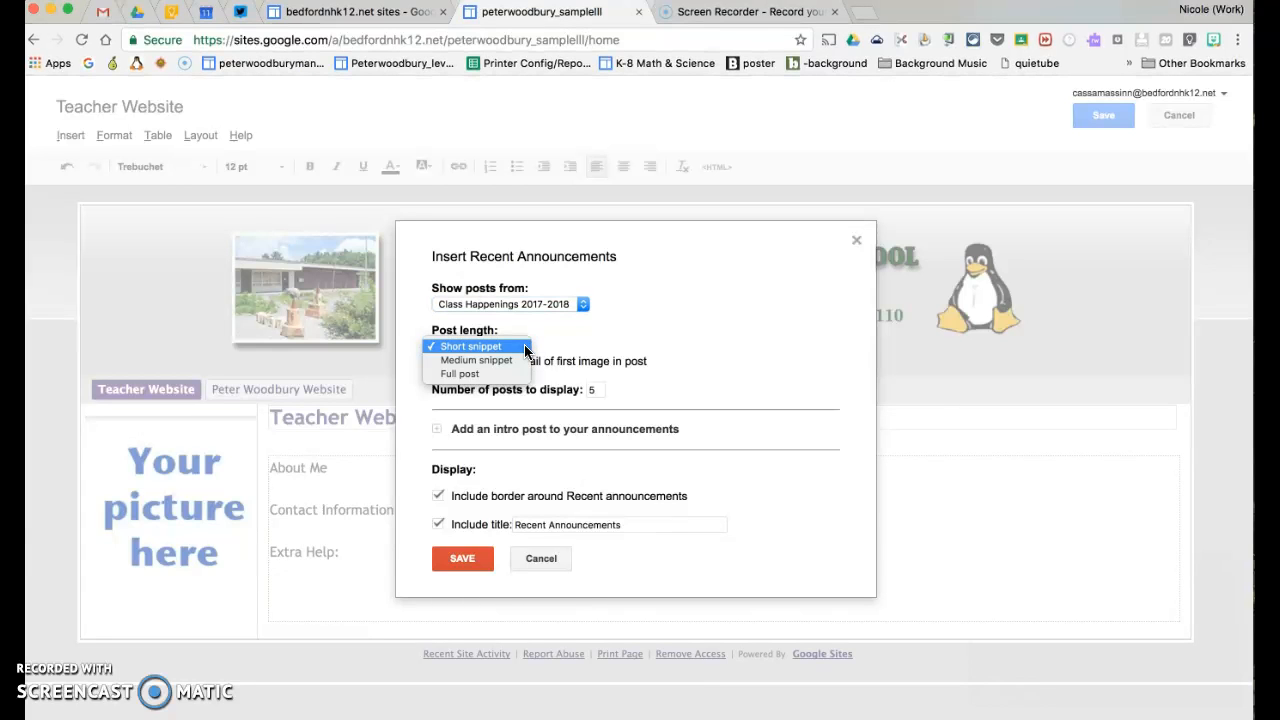
click(552, 345)
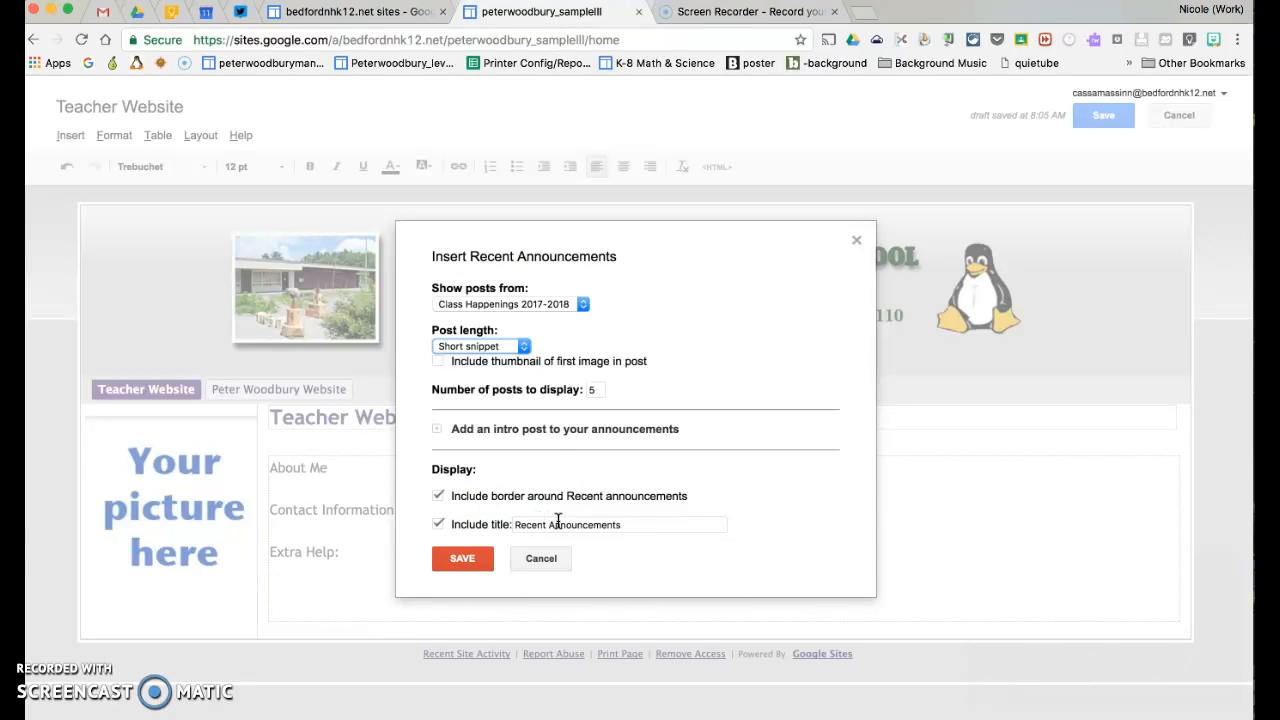
Title the recent announcements gadget "Classroom Happenings 2017-2018" and save both the gadget and the home page.
drag(636, 527, 514, 527)
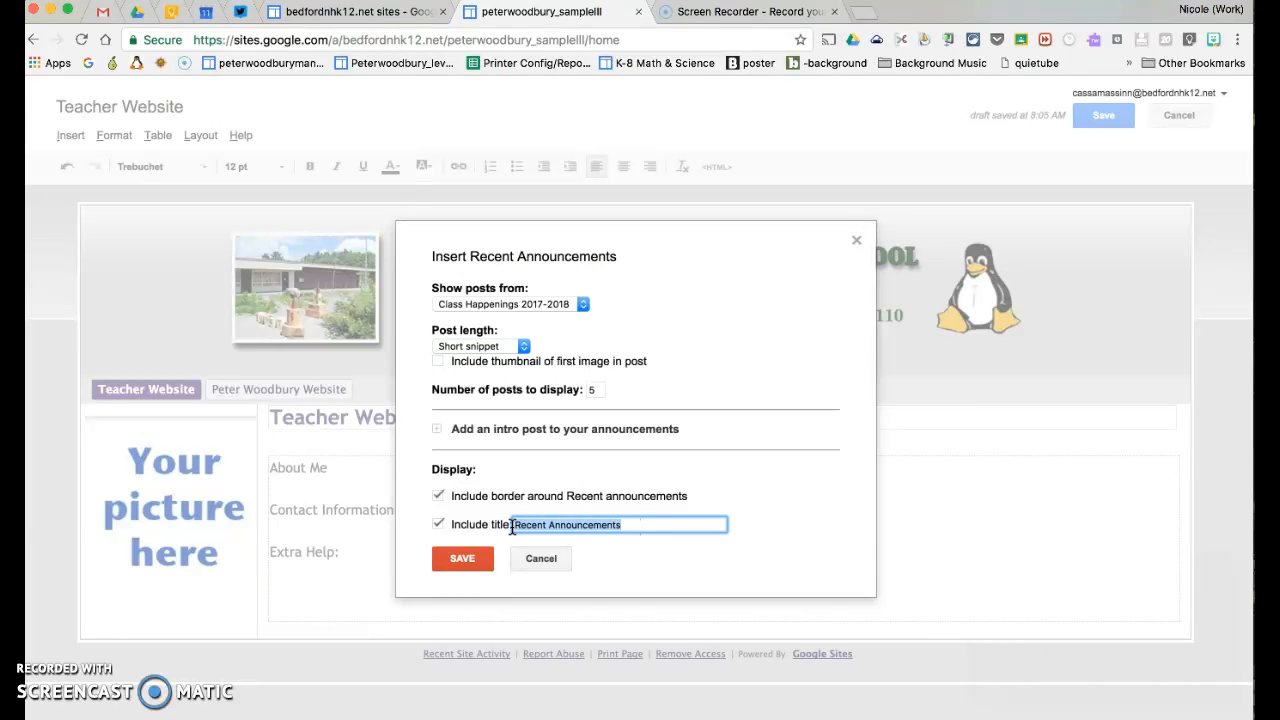
text(Classroom)
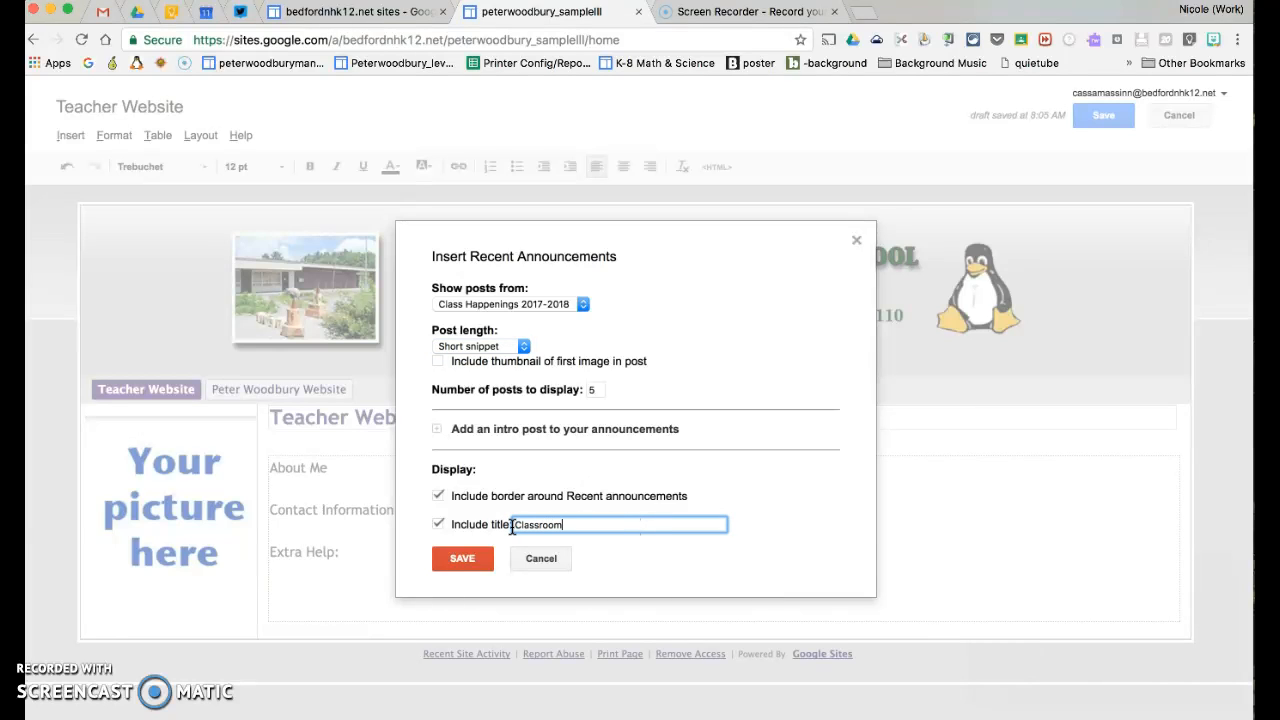
text( Happenings 2017-2018)
click(445, 560)
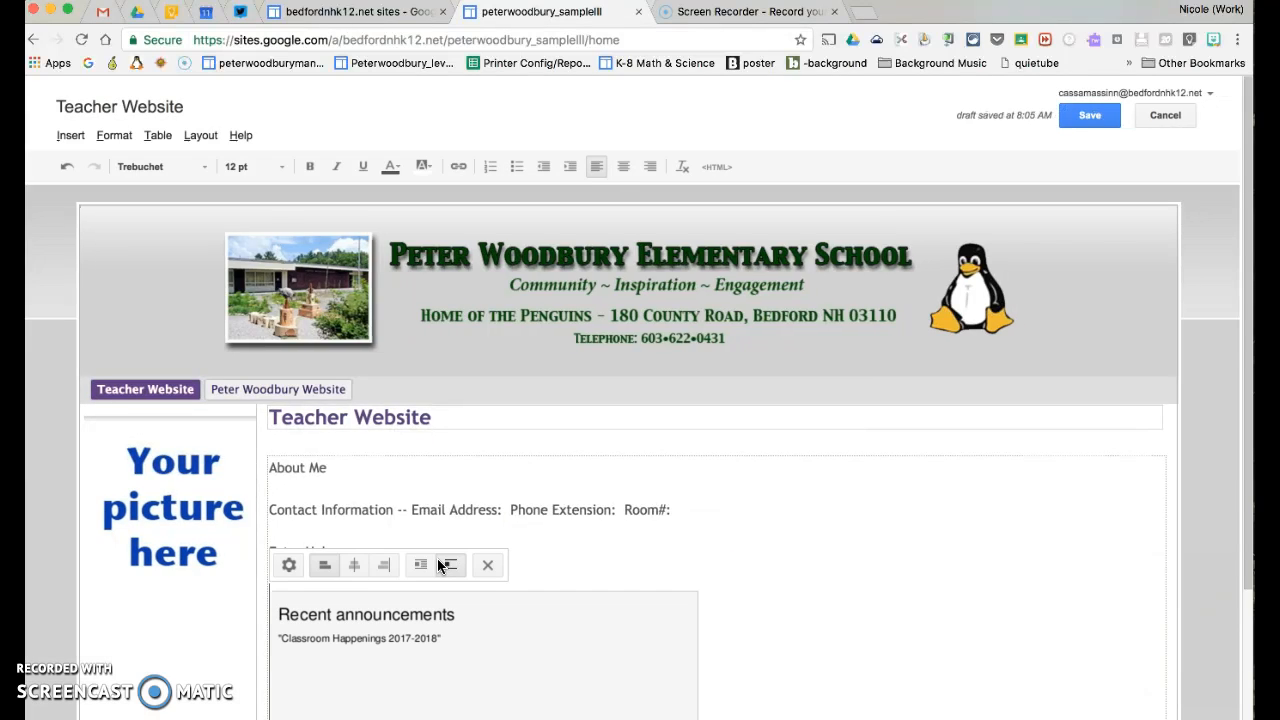
click(1089, 115)
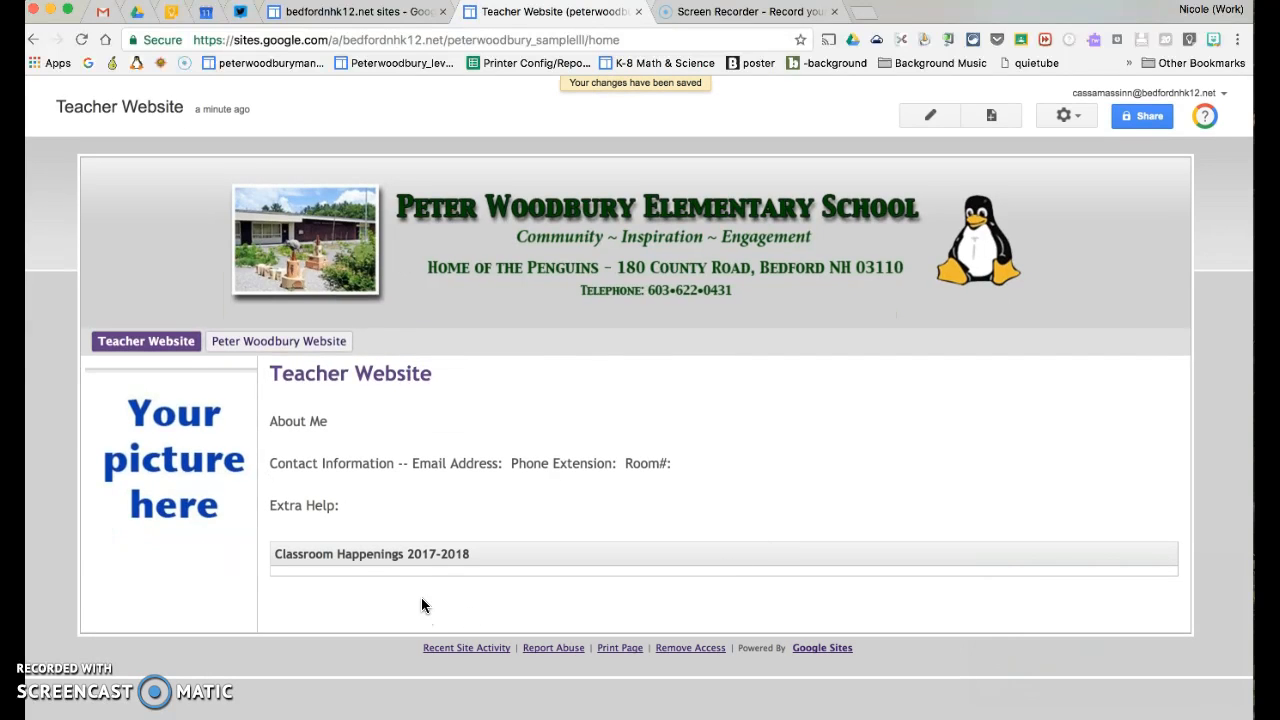
Publish a post titled "Welcome Back!" with the text "Test" on the Class Happenings 2017-2018 page, then check the home page's post list.
mouse_move(166, 340)
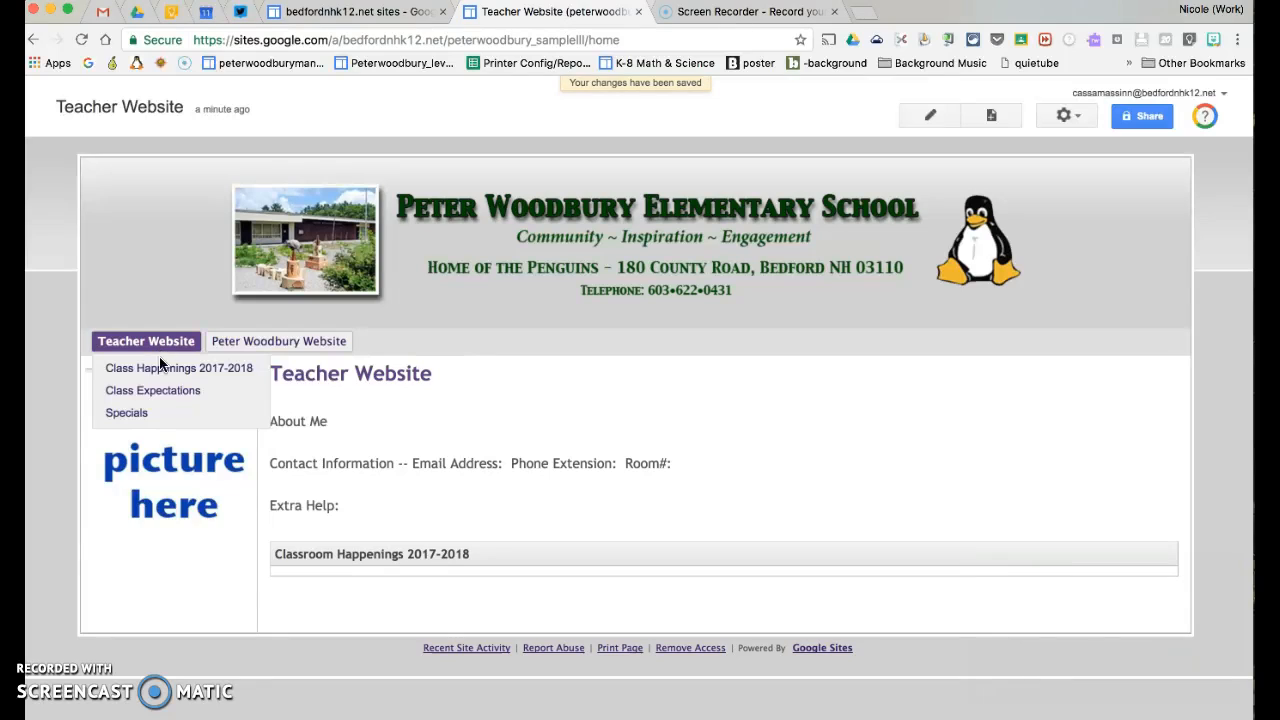
click(160, 370)
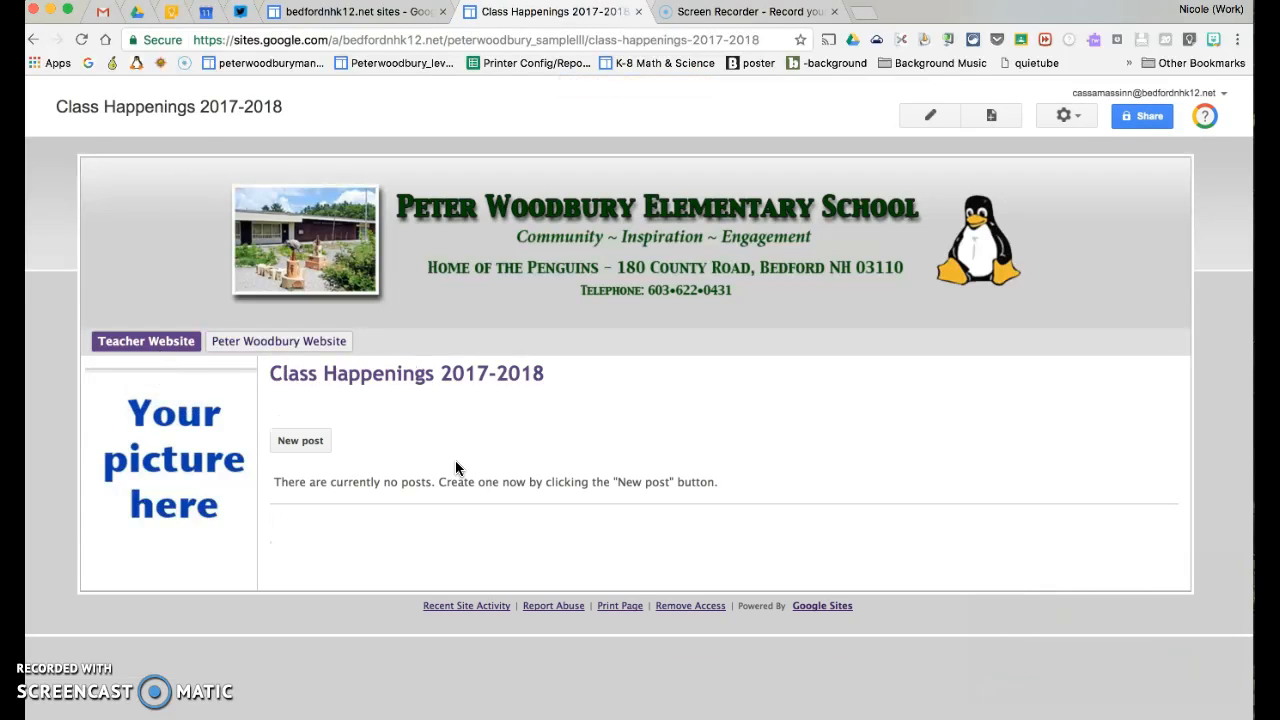
click(311, 445)
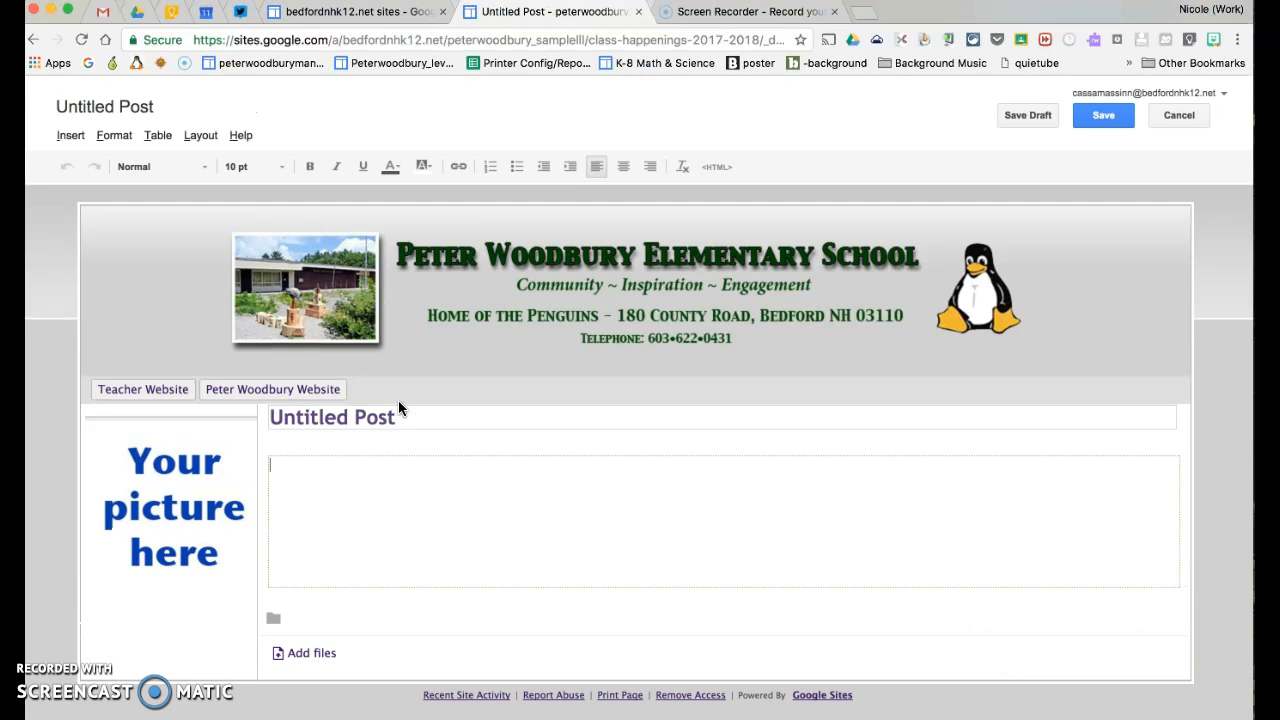
double_click(402, 416)
text(We)
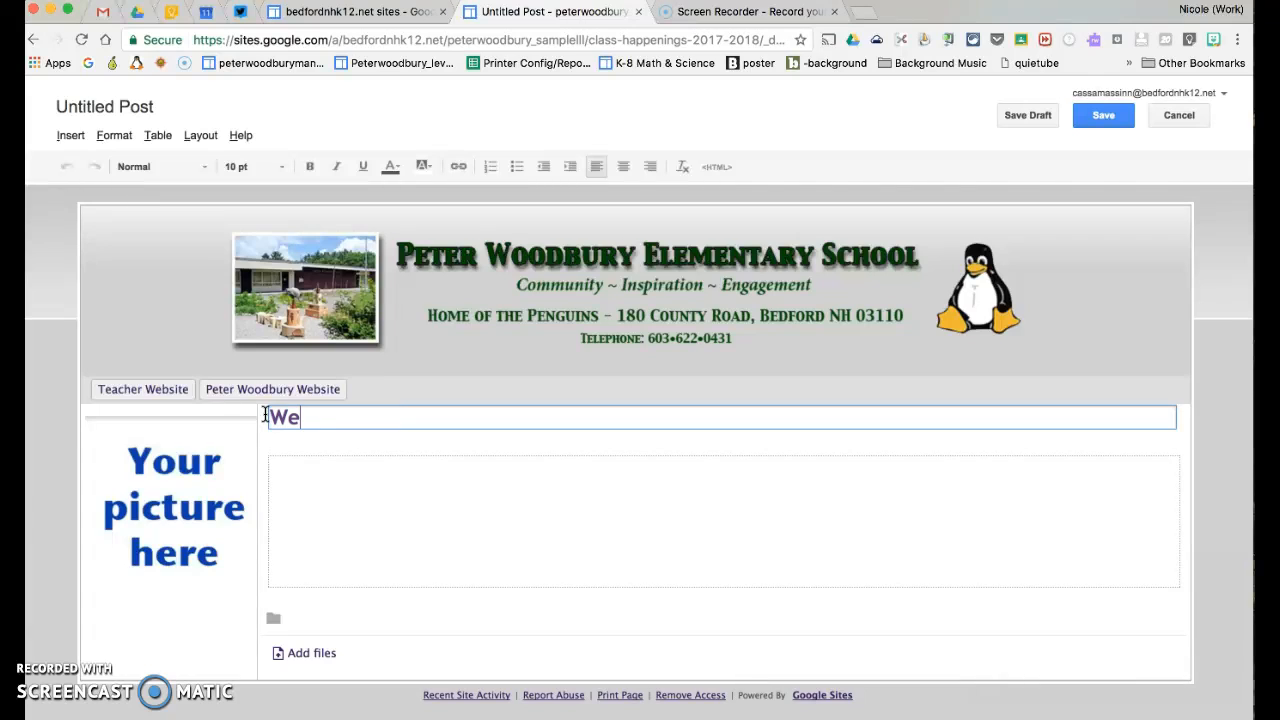
text(lcome Back!)
click(335, 488)
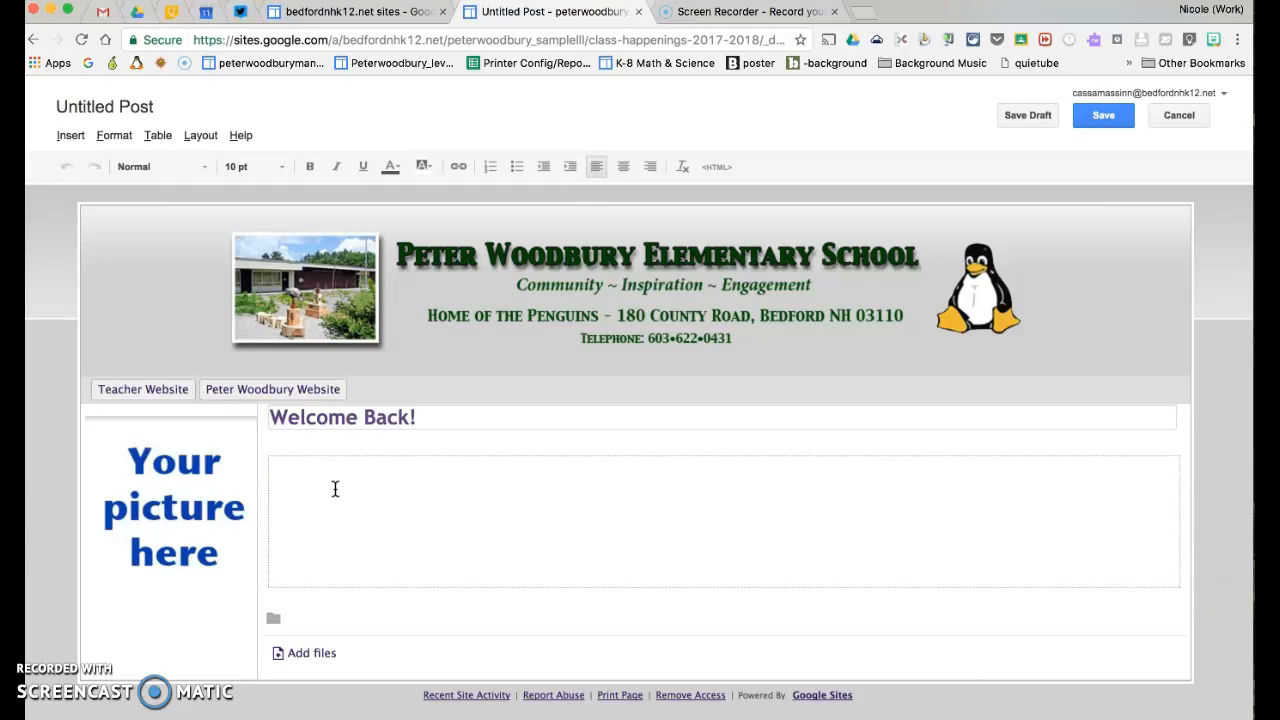
text(Test)
click(1092, 117)
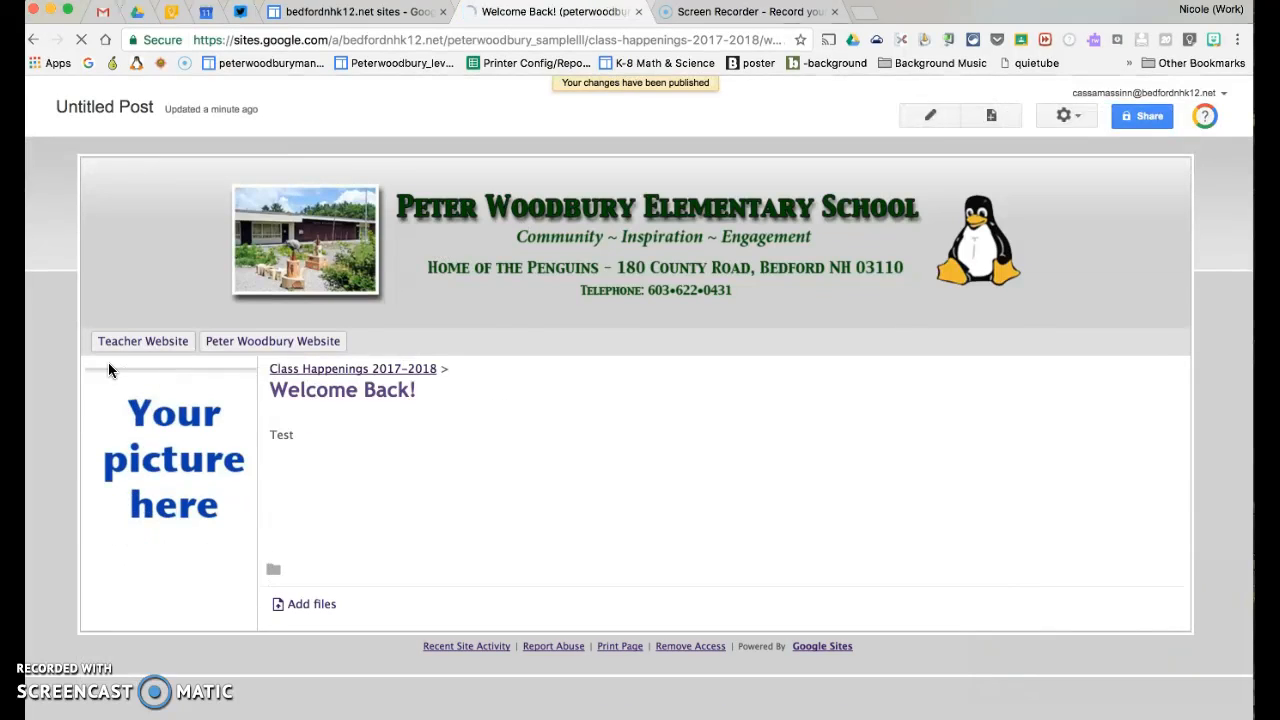
click(144, 342)
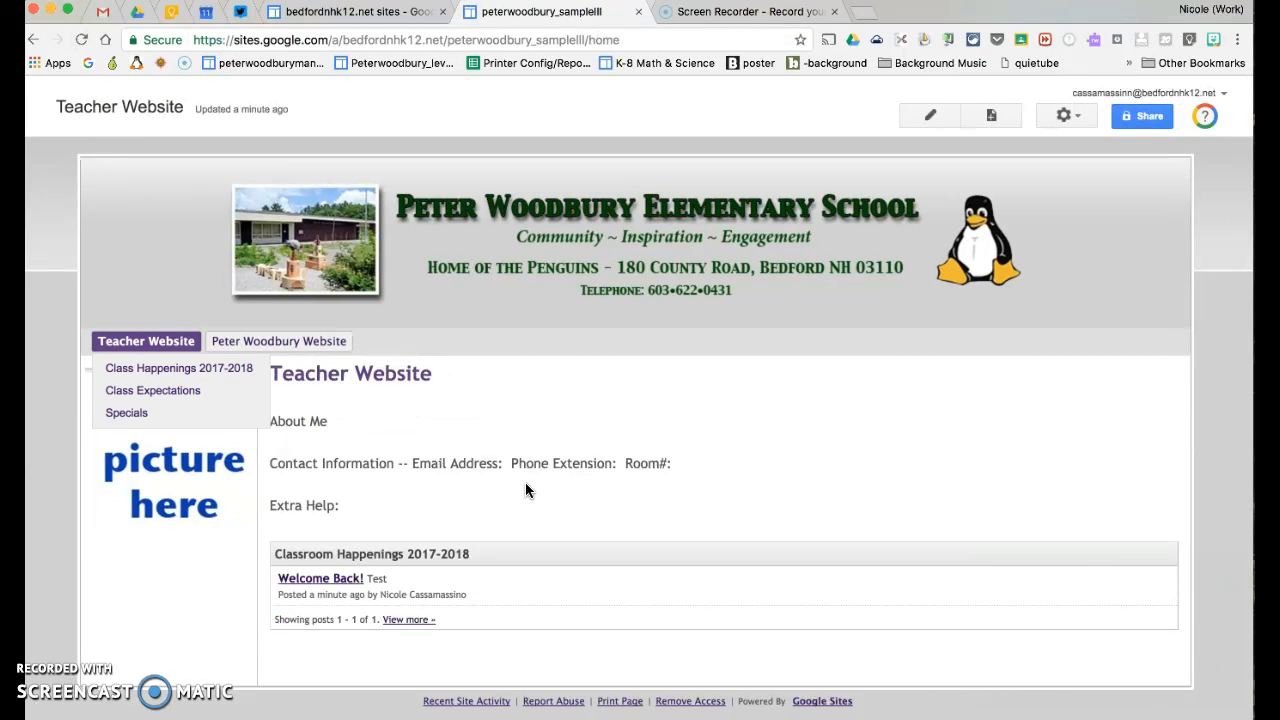